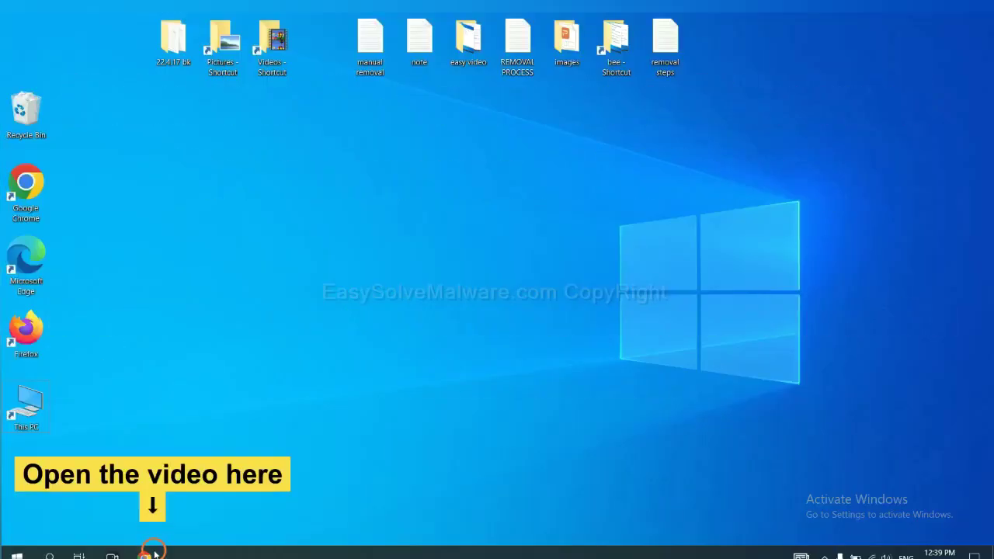
Open the EasySolveMalware guide from the video description and download the SpyHunter for Windows installer.
{"action": "left_click", "coordinate": [152, 554]}
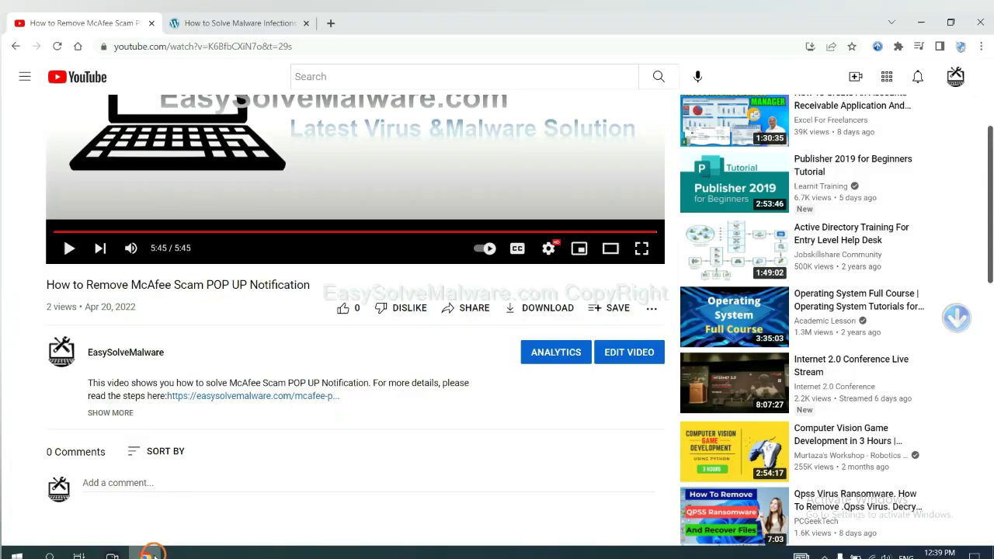
{"action": "left_click", "coordinate": [276, 396]}
{"action": "scroll", "coordinate": [928, 246], "scroll_direction": "down", "scroll_amount": 3}
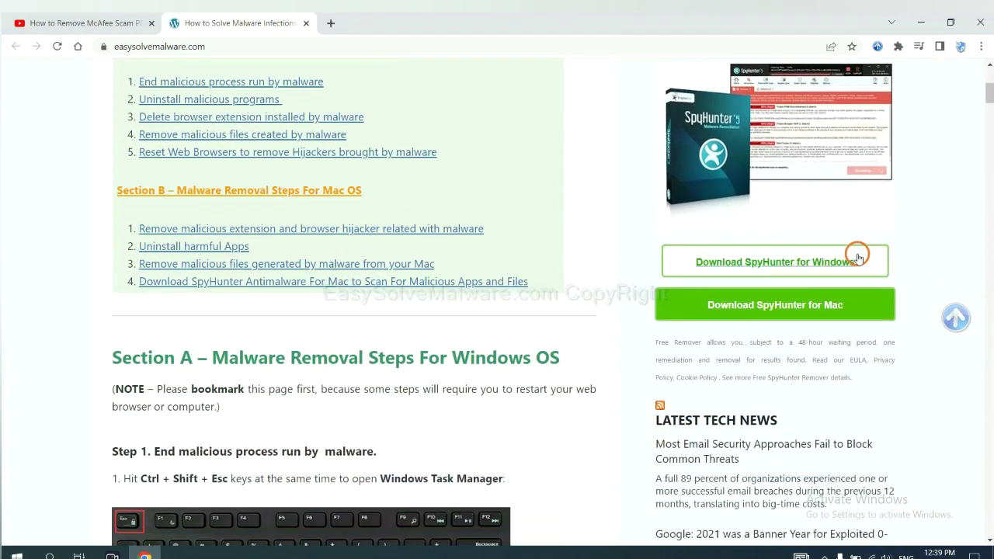
{"action": "left_click", "coordinate": [845, 260]}
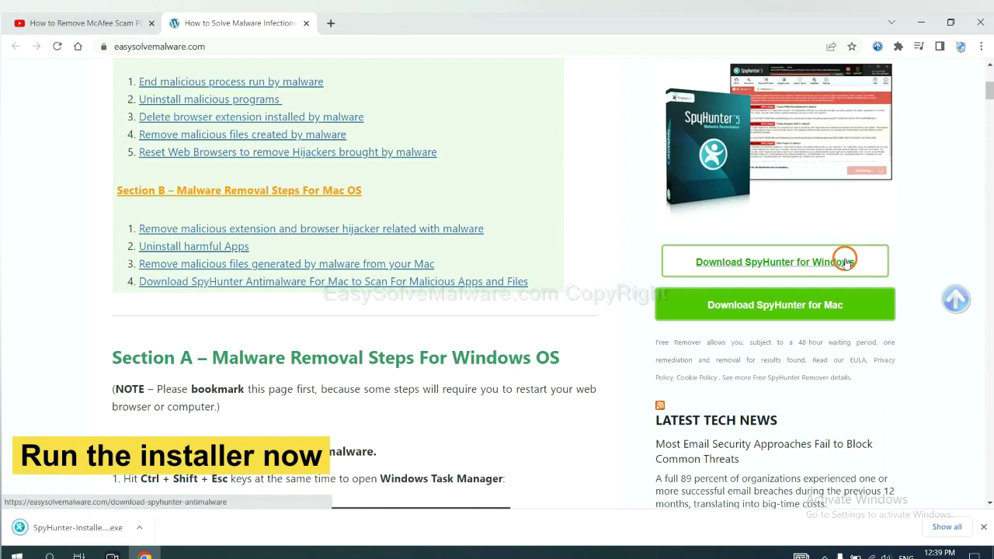
Run the SpyHunter 5 installer in English, accept the EULA, install, and finish to the welcome screen.
{"action": "left_click", "coordinate": [64, 528]}
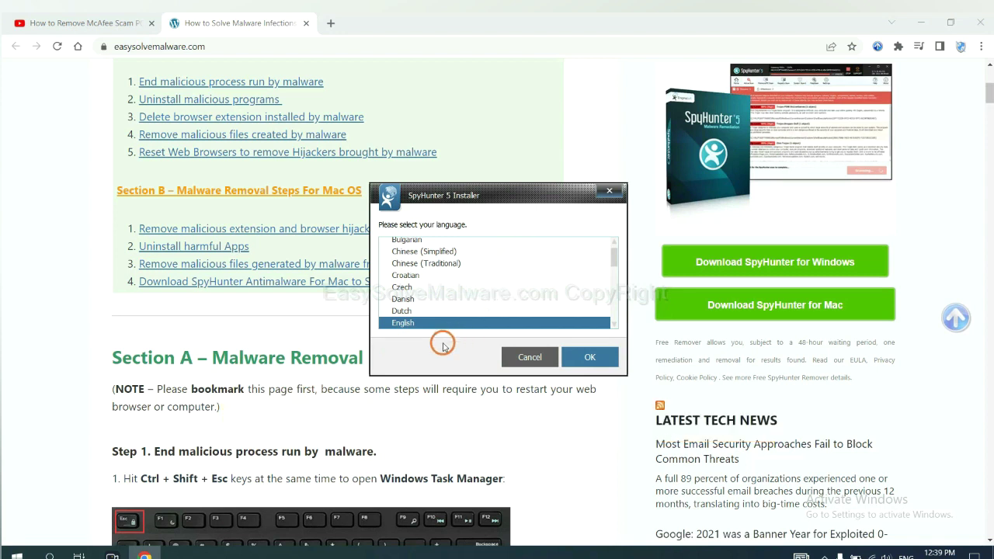
{"action": "left_click", "coordinate": [567, 350]}
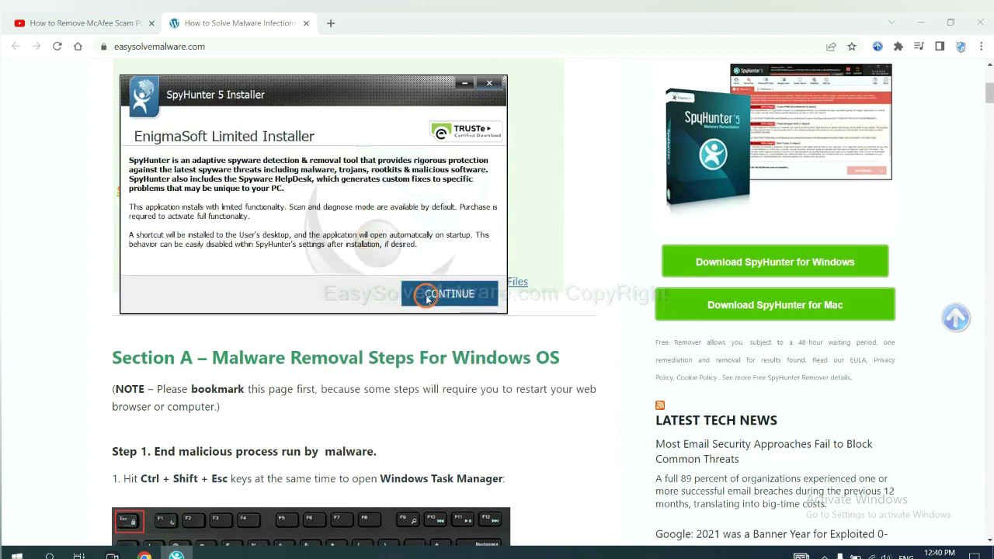
{"action": "left_click", "coordinate": [426, 296]}
{"action": "left_click", "coordinate": [321, 261]}
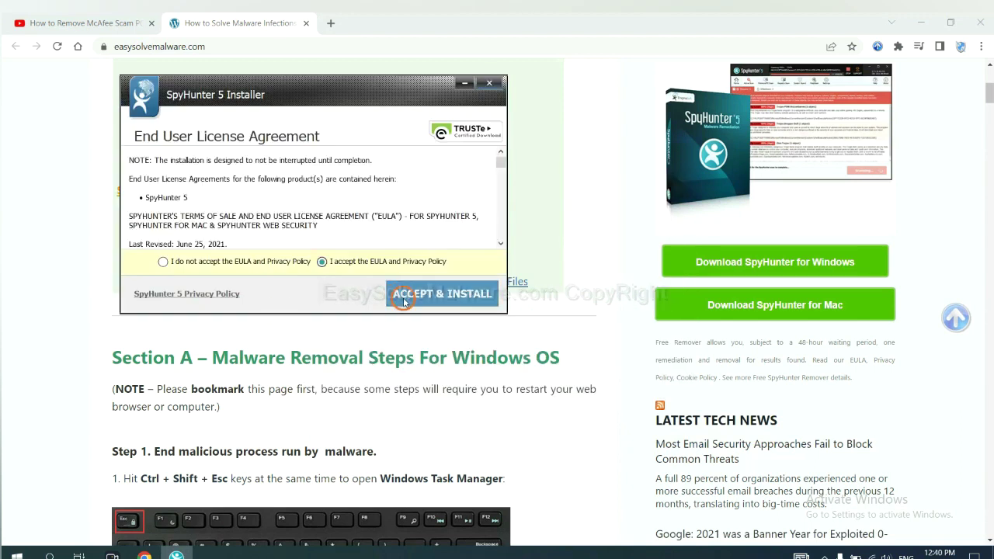
{"action": "left_click", "coordinate": [403, 302]}
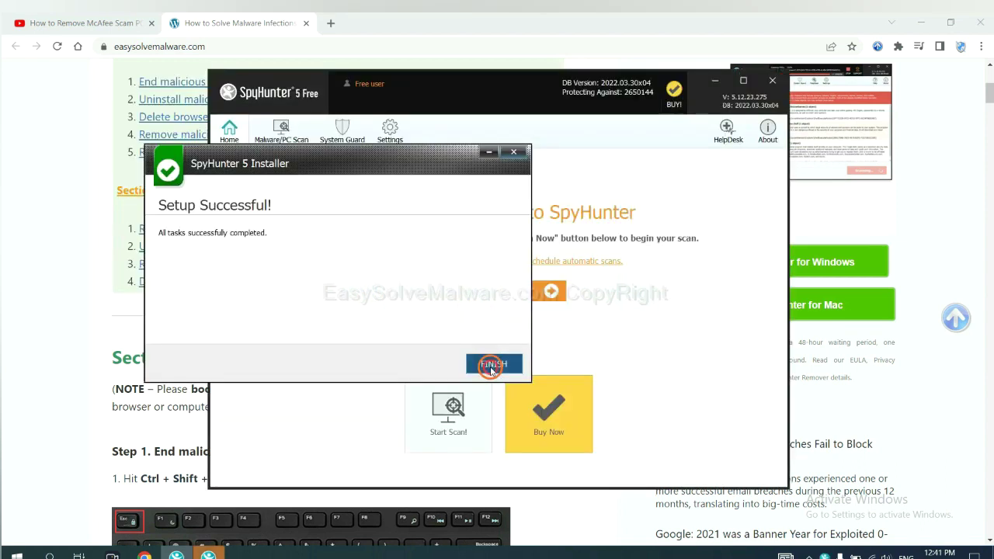
{"action": "left_click", "coordinate": [486, 359]}
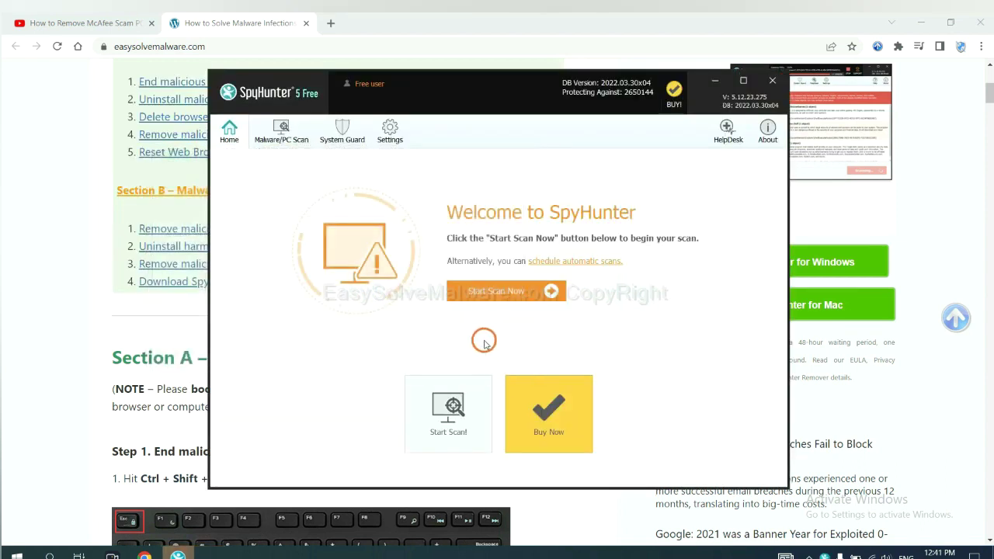
Scan the PC with SpyHunter and continue past the unknown object remove360.bat.
{"action": "left_click", "coordinate": [491, 298]}
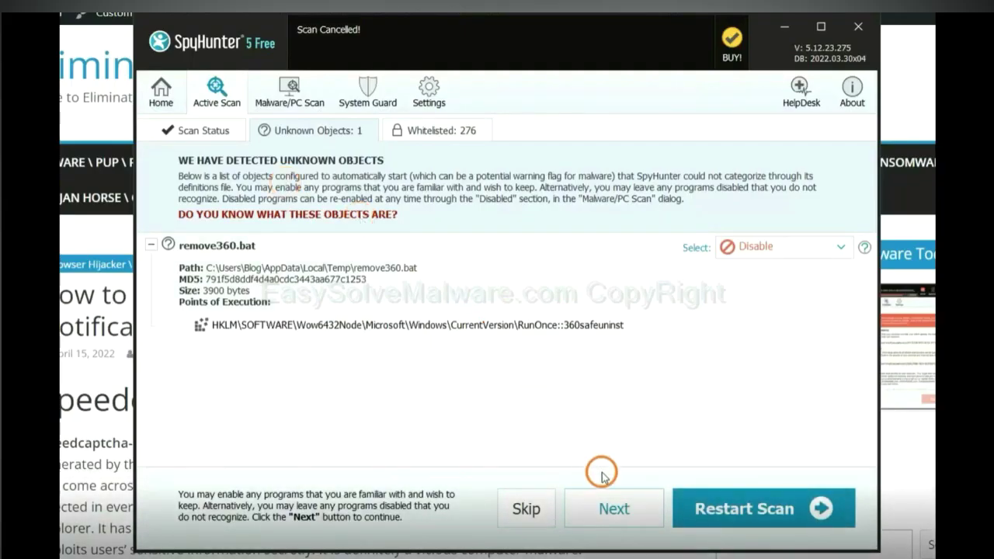
{"action": "left_click", "coordinate": [613, 510]}
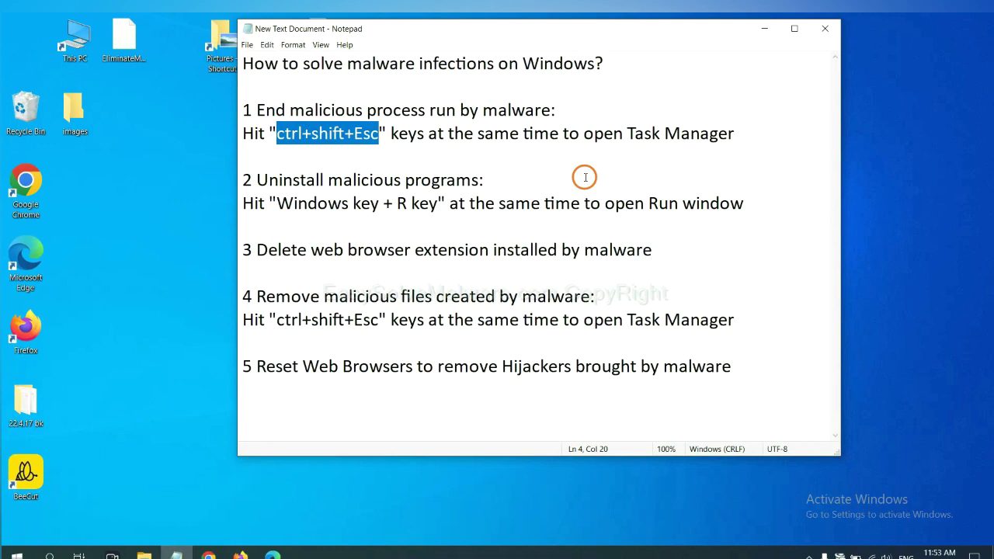
Highlight the ctrl+shift+Esc shortcut in step 1 of the notes and launch Task Manager with it.
{"action": "left_click", "coordinate": [355, 135]}
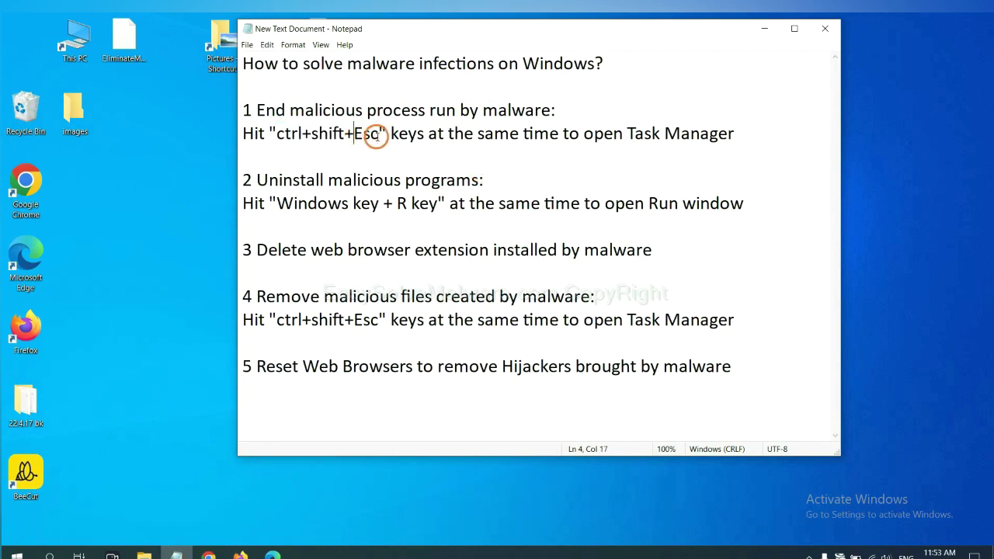
{"action": "left_click_drag", "start_coordinate": [379, 136], "coordinate": [275, 135]}
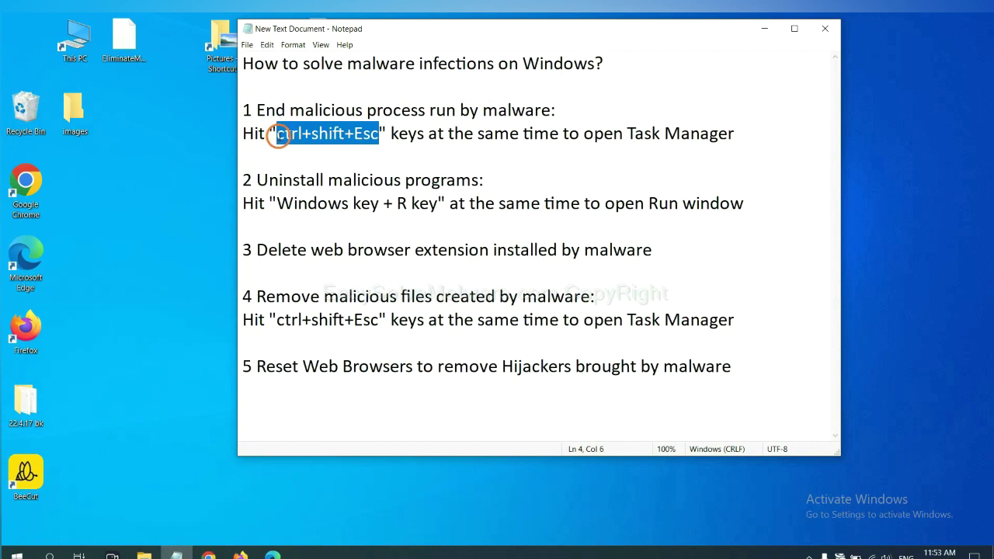
{"action": "key", "text": "ctrl+shift+Escape"}
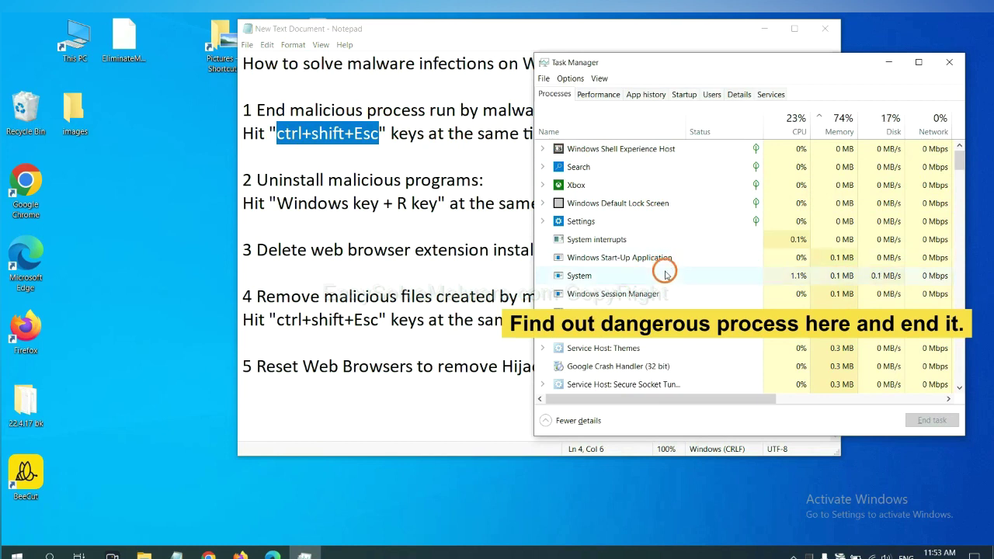
Inspect the System and Usermode Font Driver Host processes, then close Task Manager.
{"action": "left_click", "coordinate": [665, 274]}
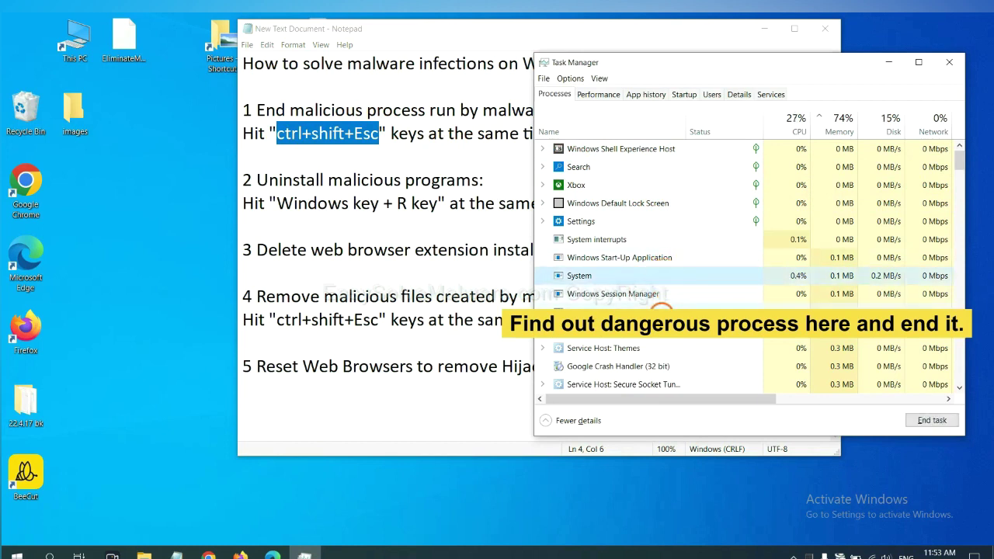
{"action": "left_click", "coordinate": [661, 309]}
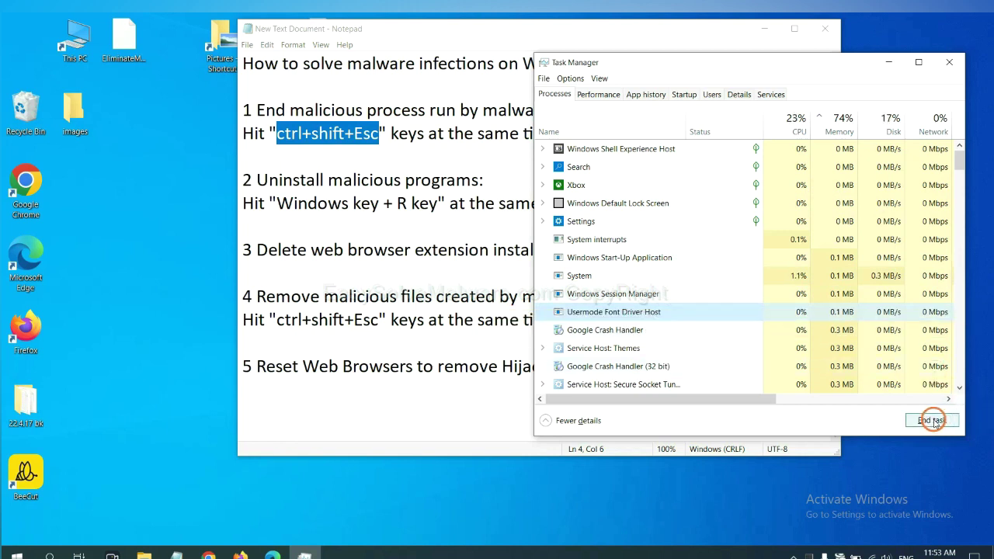
{"action": "left_click", "coordinate": [944, 64]}
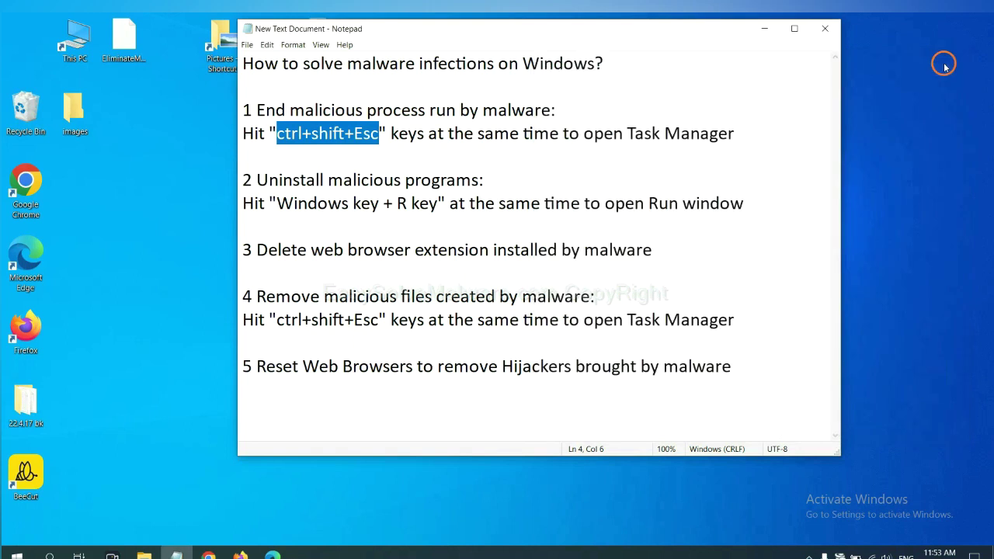
Highlight 'Windows key + R key' in step 2, open the Run dialog, and move it over the notes.
{"action": "key", "text": "Down"}
{"action": "key", "text": "Down"}
{"action": "key", "text": "Down"}
{"action": "key", "text": "Down"}
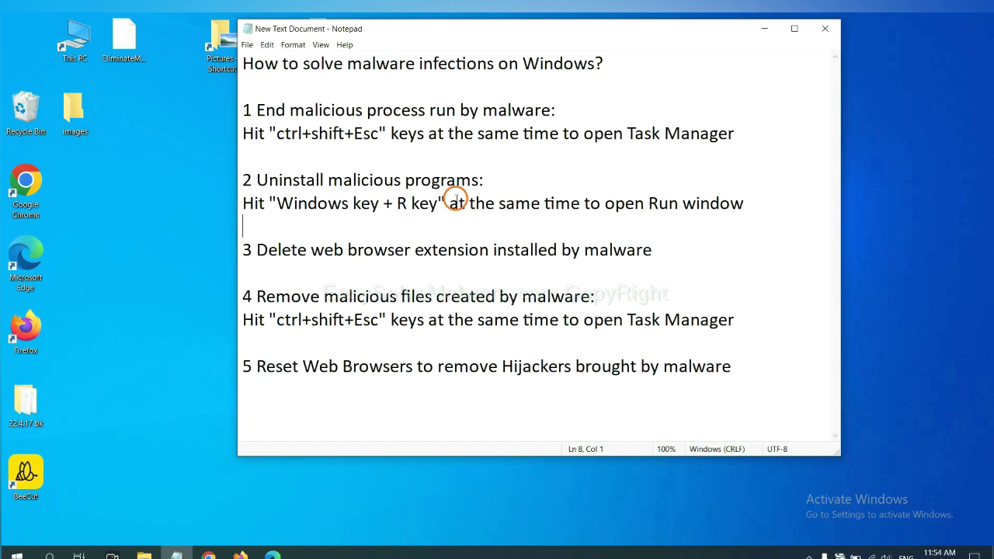
{"action": "left_click_drag", "start_coordinate": [276, 208], "coordinate": [434, 211]}
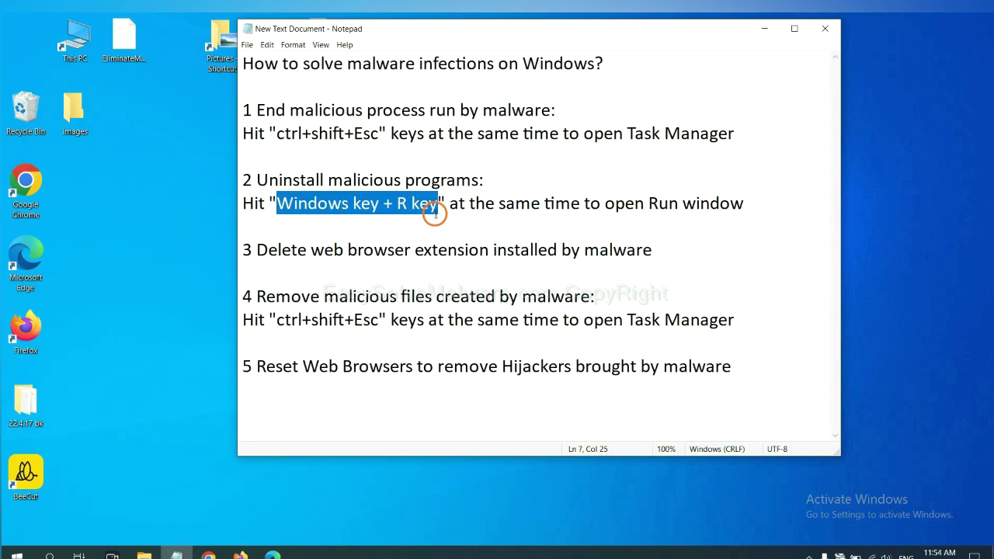
{"action": "key", "text": "super+r"}
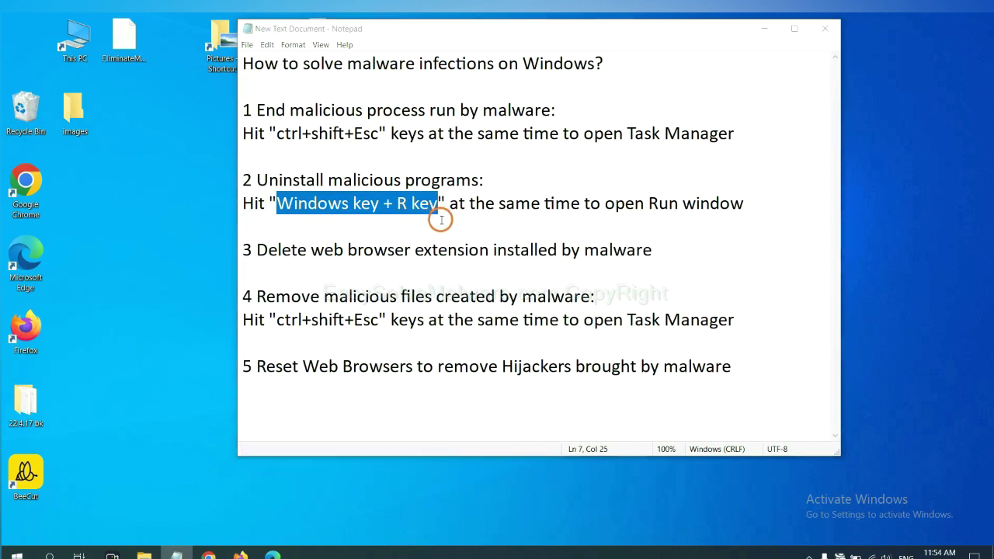
{"action": "left_click_drag", "start_coordinate": [111, 420], "coordinate": [760, 187]}
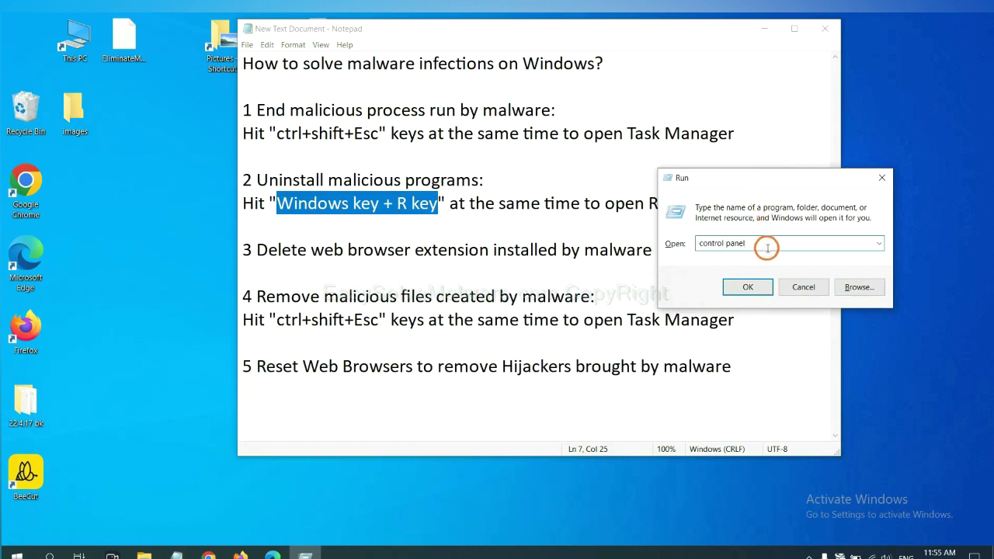
Run the 'control panel' command and open the list of installed programs to uninstall.
{"action": "left_click_drag", "start_coordinate": [767, 243], "coordinate": [695, 243]}
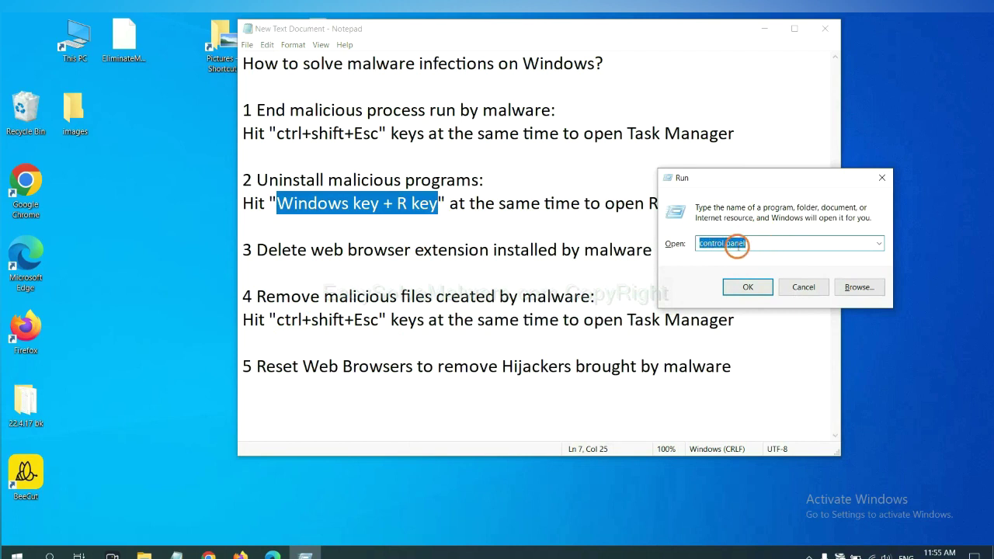
{"action": "left_click", "coordinate": [744, 288]}
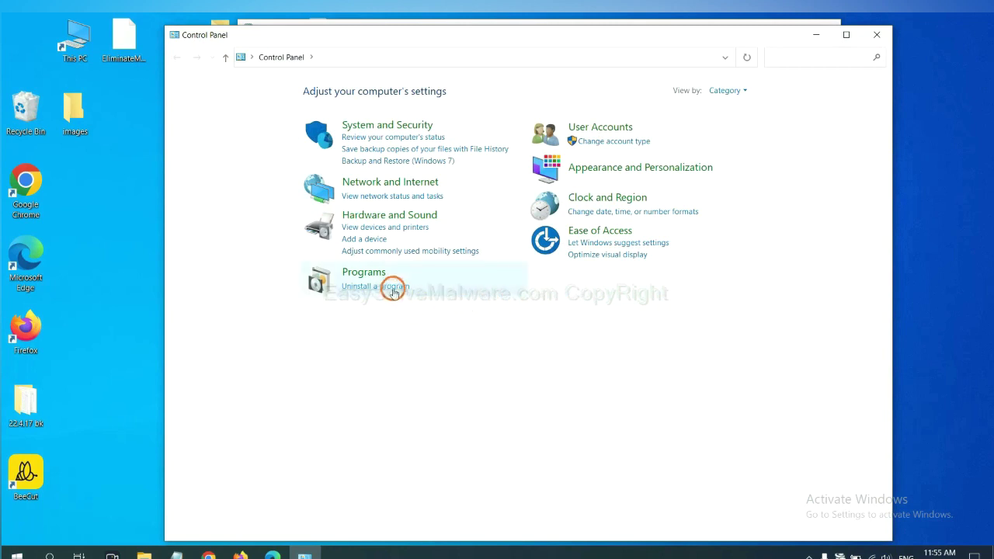
{"action": "left_click", "coordinate": [392, 288]}
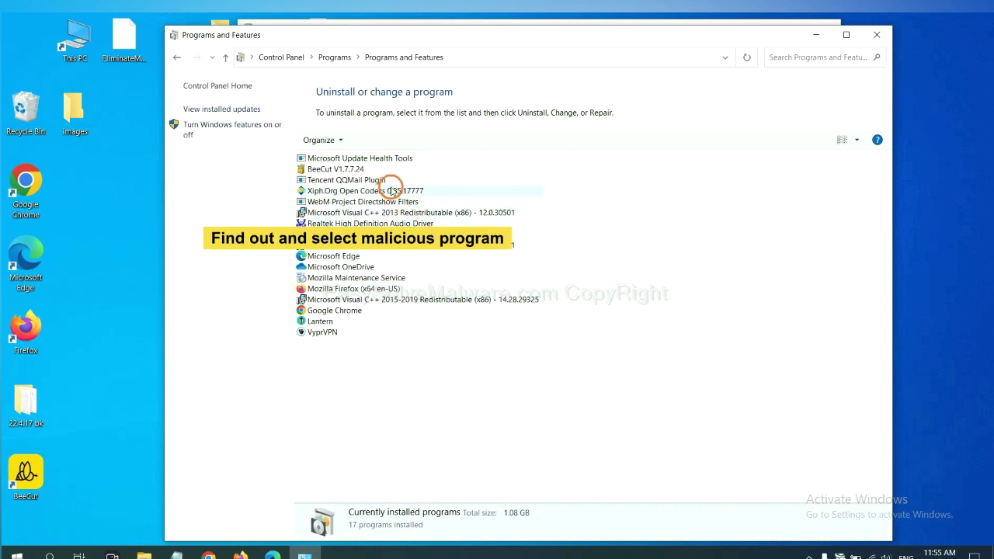
Select Xiph.Org Open Codecs, close Programs and Features, and return to Google Chrome.
{"action": "left_click", "coordinate": [392, 191]}
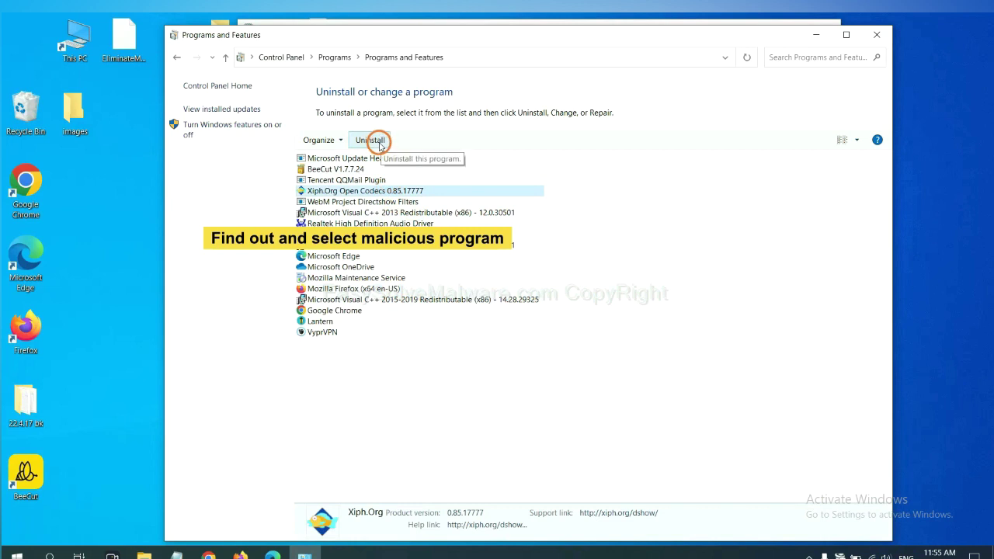
{"action": "left_click", "coordinate": [876, 34]}
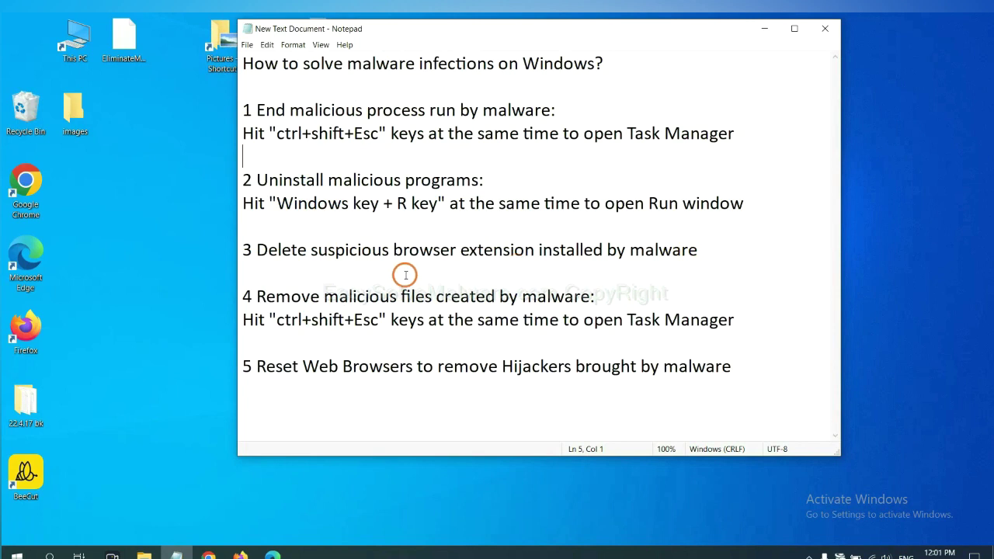
{"action": "left_click", "coordinate": [210, 554]}
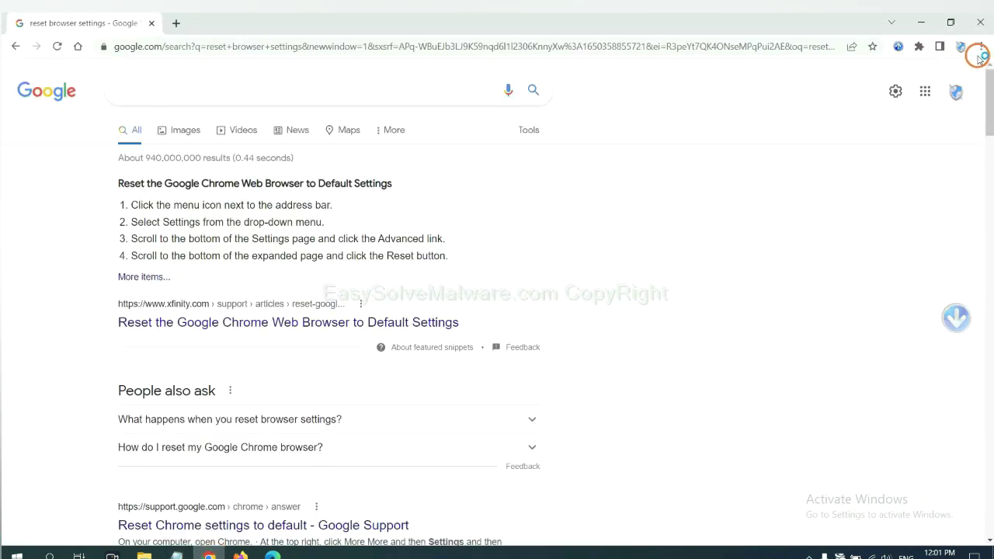
Open Chrome's Extensions page via More tools to review the Scroll To Top extension.
{"action": "left_click", "coordinate": [980, 48]}
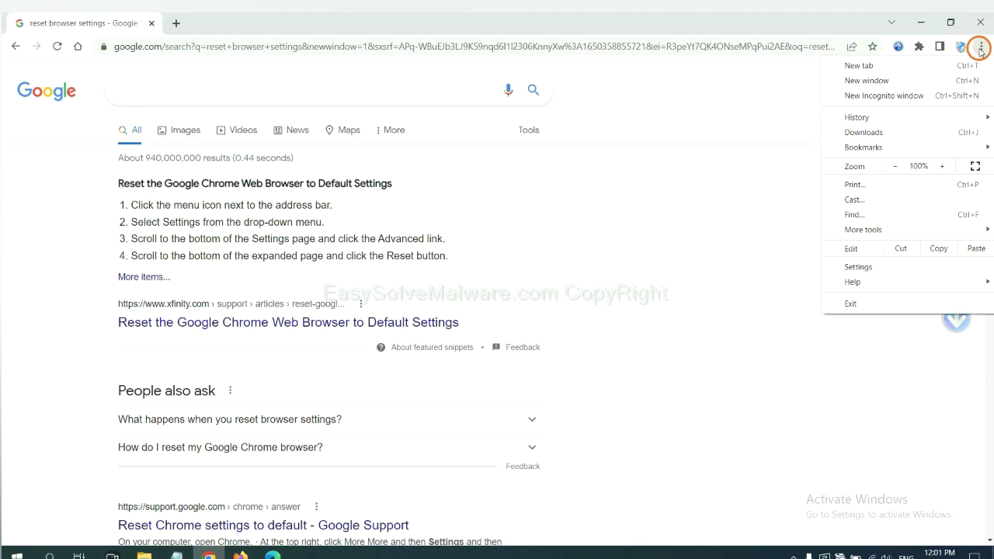
{"action": "mouse_move", "coordinate": [892, 229]}
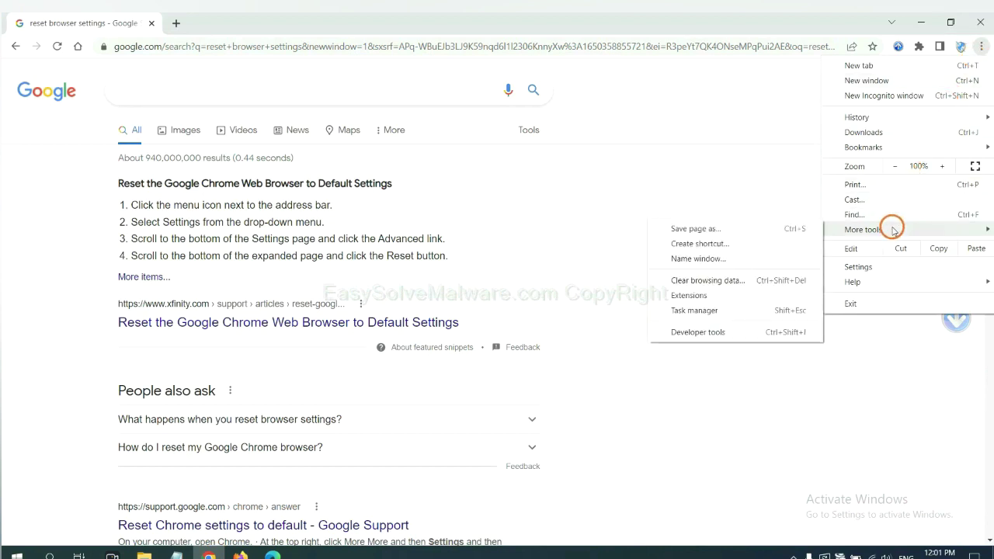
{"action": "left_click", "coordinate": [732, 293]}
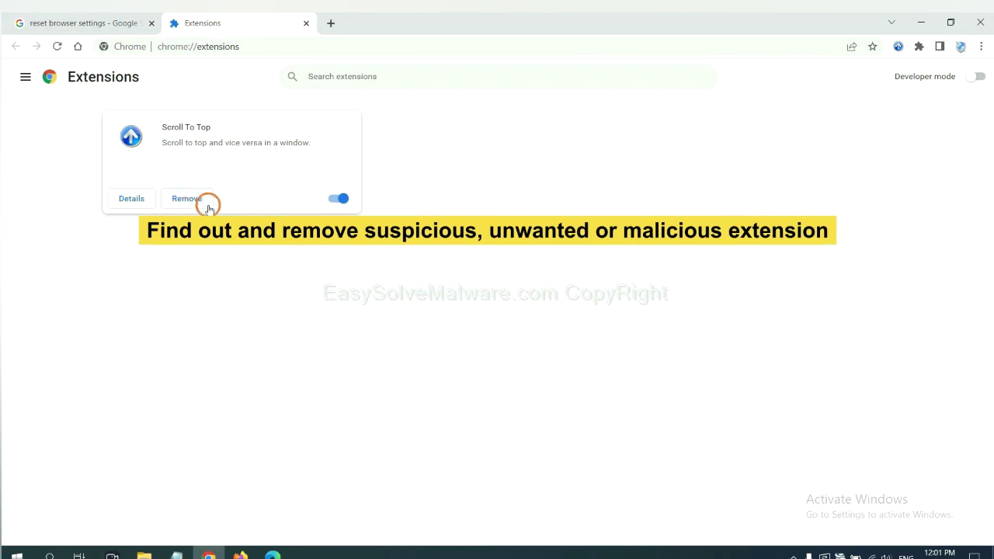
In Firefox, open Add-ons and themes and show the removal options for GIPHY for Firefox.
{"action": "left_click", "coordinate": [239, 554]}
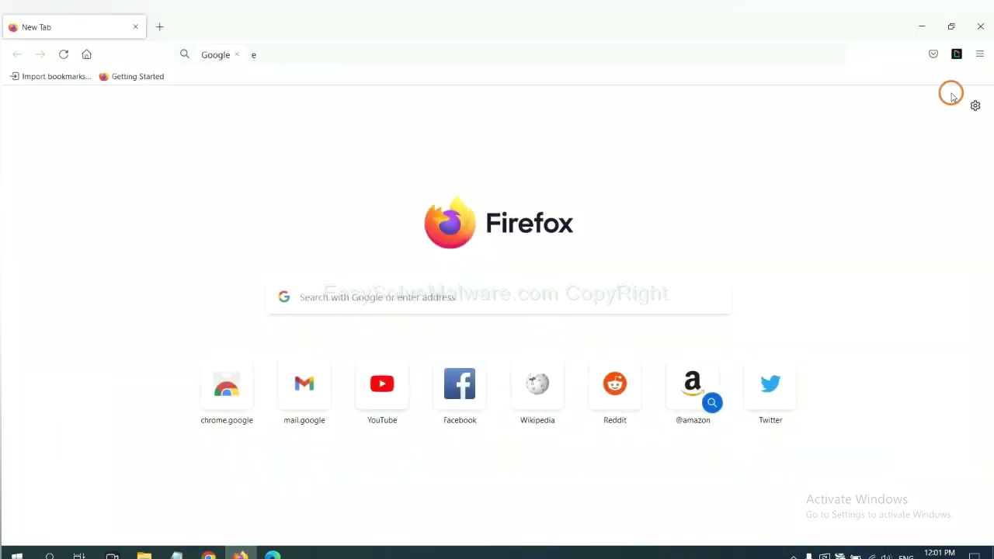
{"action": "left_click", "coordinate": [981, 54]}
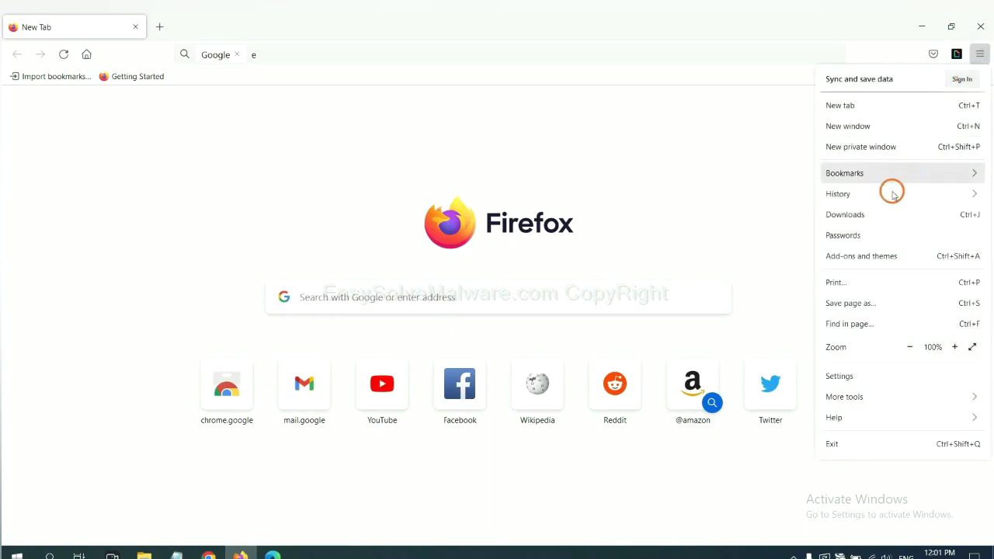
{"action": "left_click", "coordinate": [869, 264]}
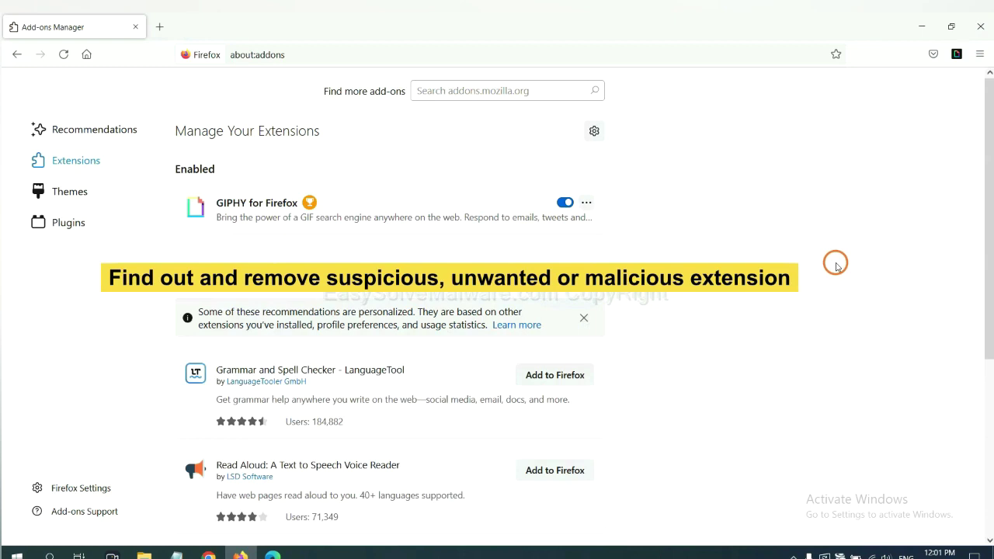
{"action": "left_click", "coordinate": [586, 202]}
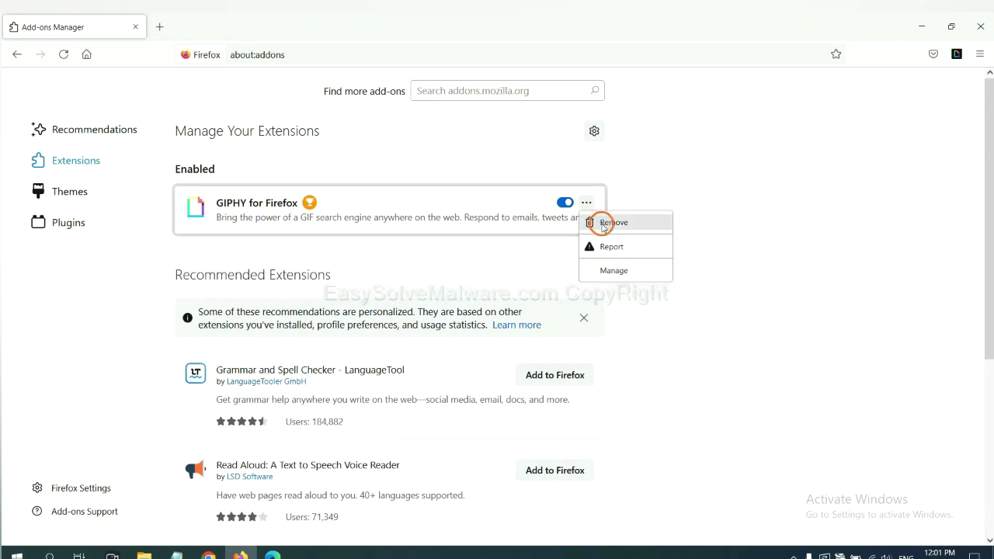
{"action": "left_click", "coordinate": [272, 555]}
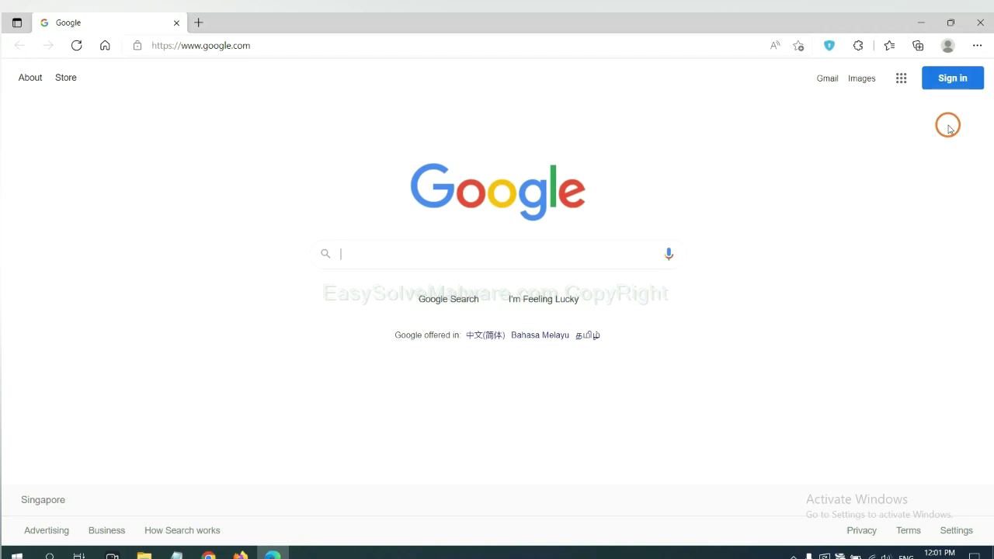
Open Edge's Manage extensions page and remove ArcVpn Free Fast VPN Proxy, confirming the removal.
{"action": "left_click", "coordinate": [975, 46]}
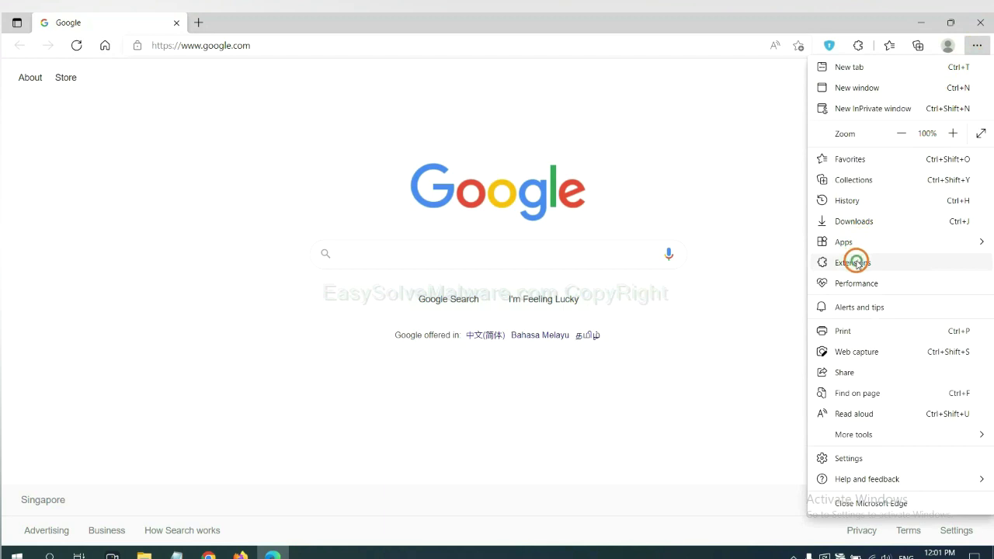
{"action": "right_click", "coordinate": [857, 264]}
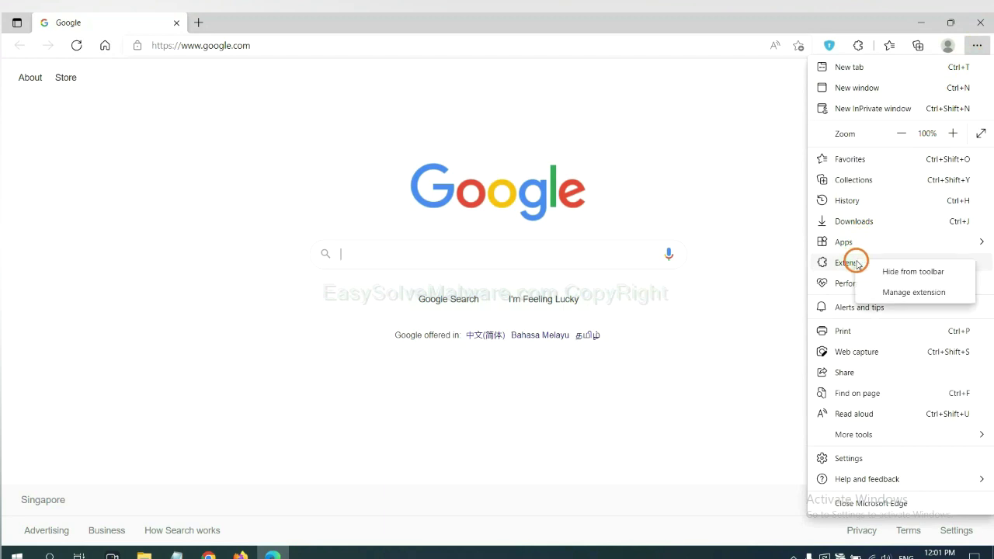
{"action": "left_click", "coordinate": [893, 292]}
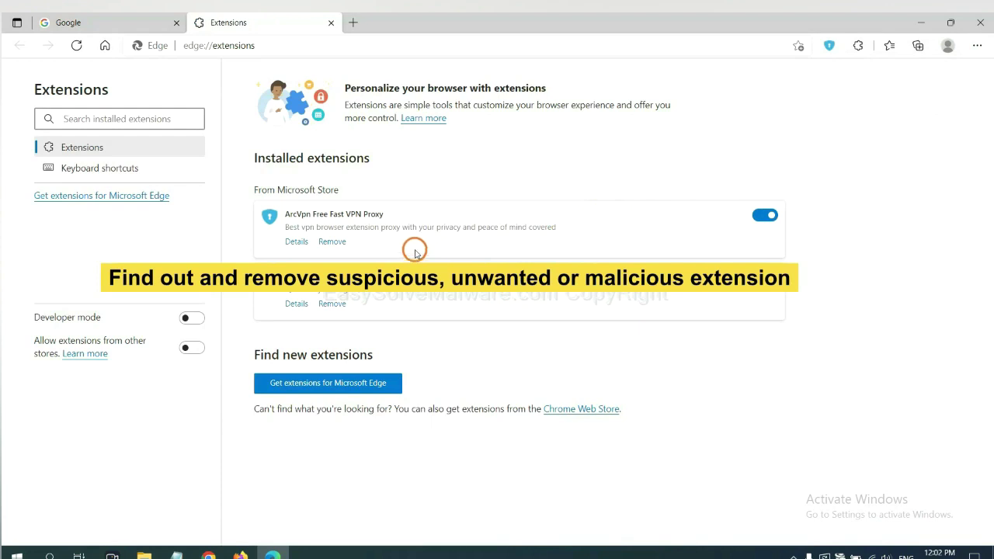
{"action": "left_click", "coordinate": [333, 242]}
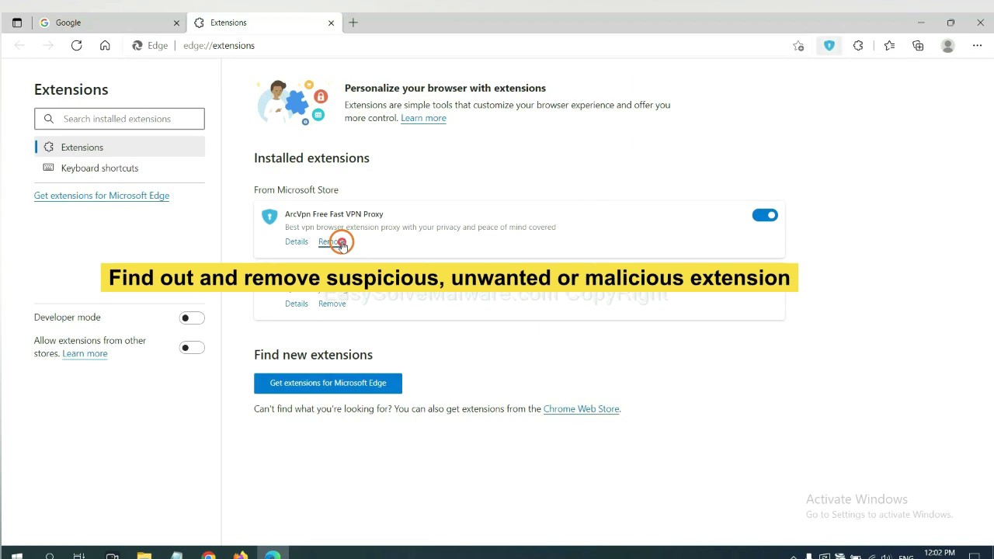
{"action": "left_click", "coordinate": [746, 138]}
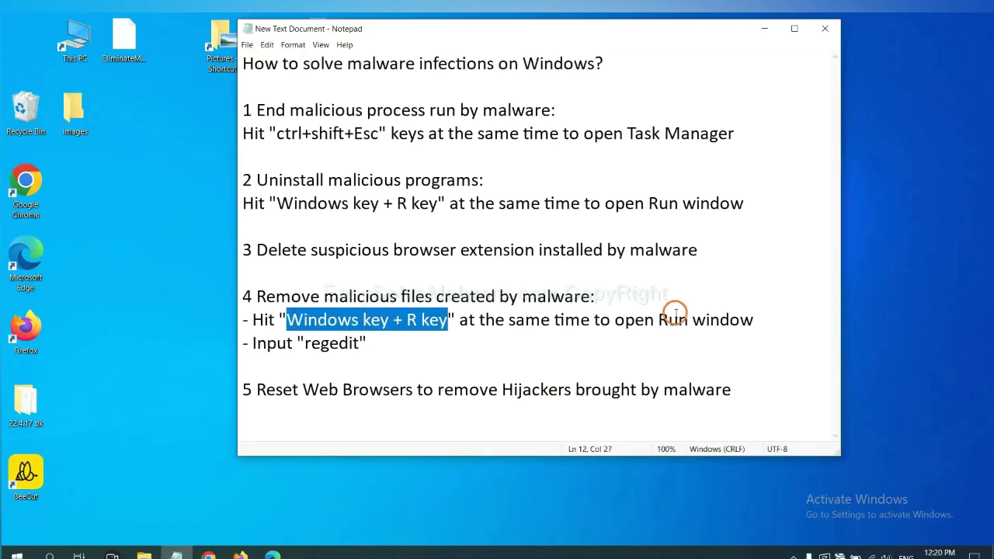
Go back to the malware-removal notes and review step 4 about running regedit.
{"action": "left_click", "coordinate": [676, 319]}
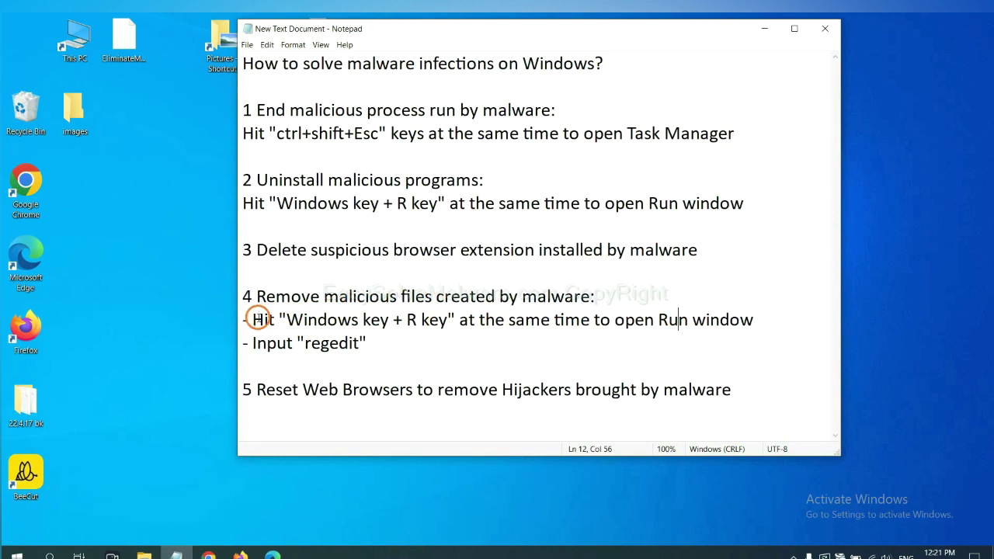
{"action": "left_click_drag", "start_coordinate": [258, 319], "coordinate": [502, 333]}
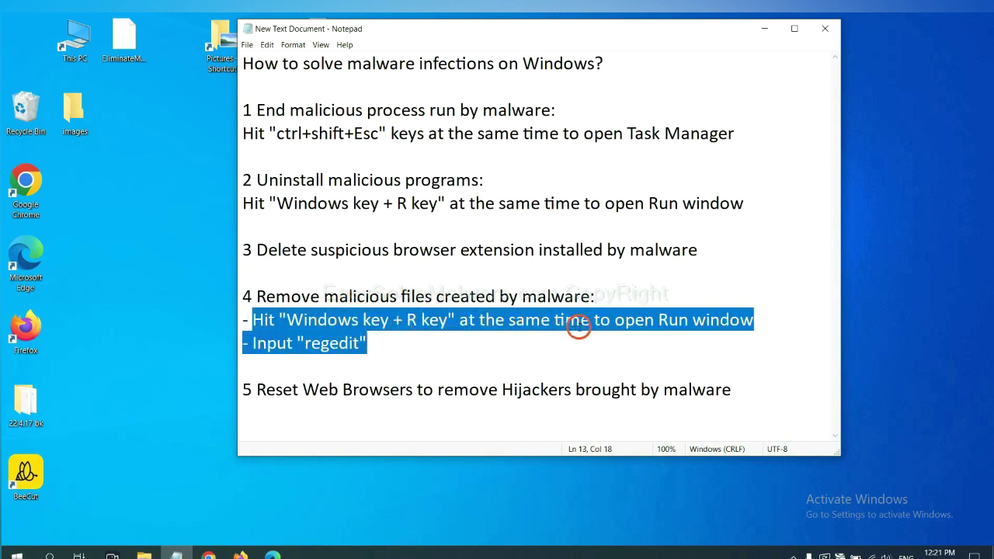
{"action": "left_click", "coordinate": [578, 326]}
Launch Registry Editor by running regedit from the Run dialog.
{"action": "key", "text": "super+r"}
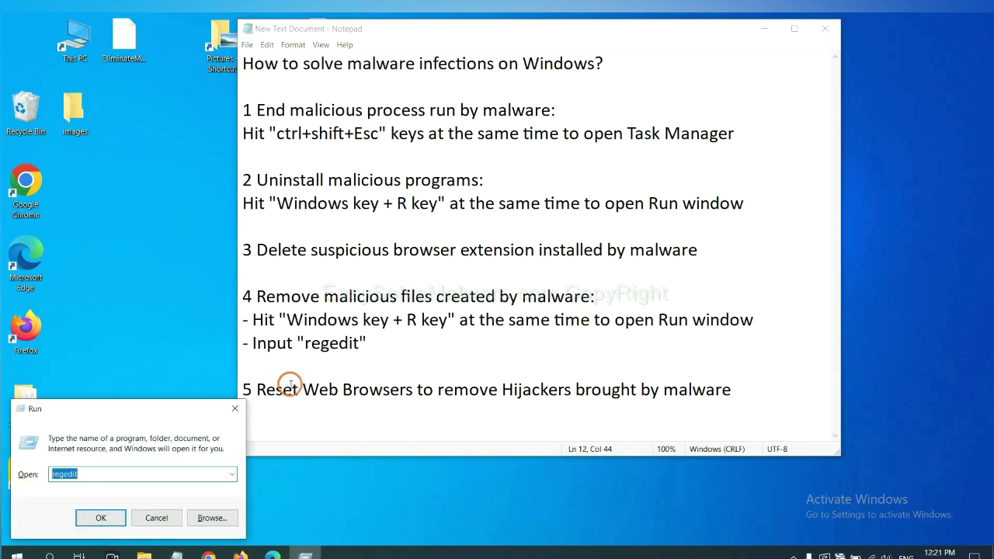
{"action": "left_click_drag", "start_coordinate": [185, 410], "coordinate": [793, 218]}
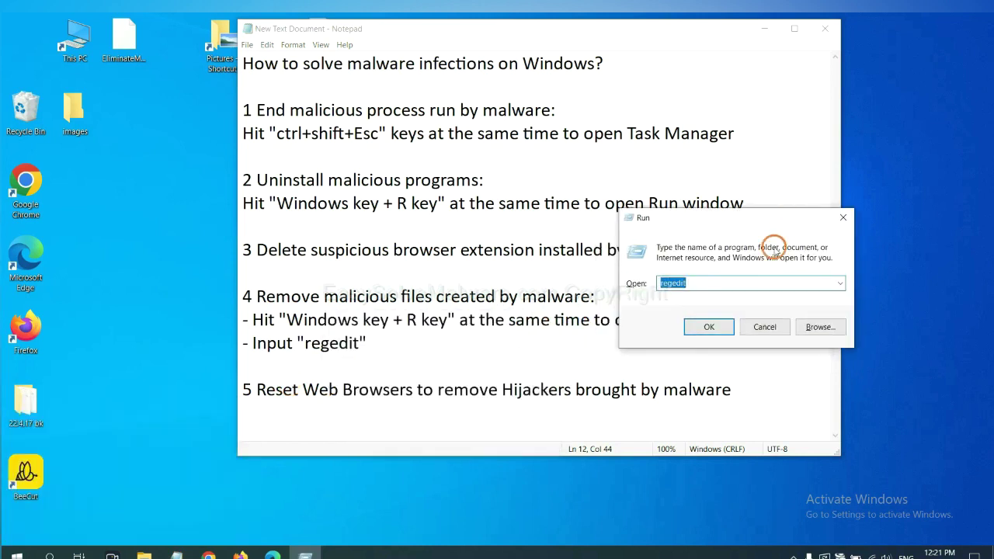
{"action": "left_click", "coordinate": [733, 281]}
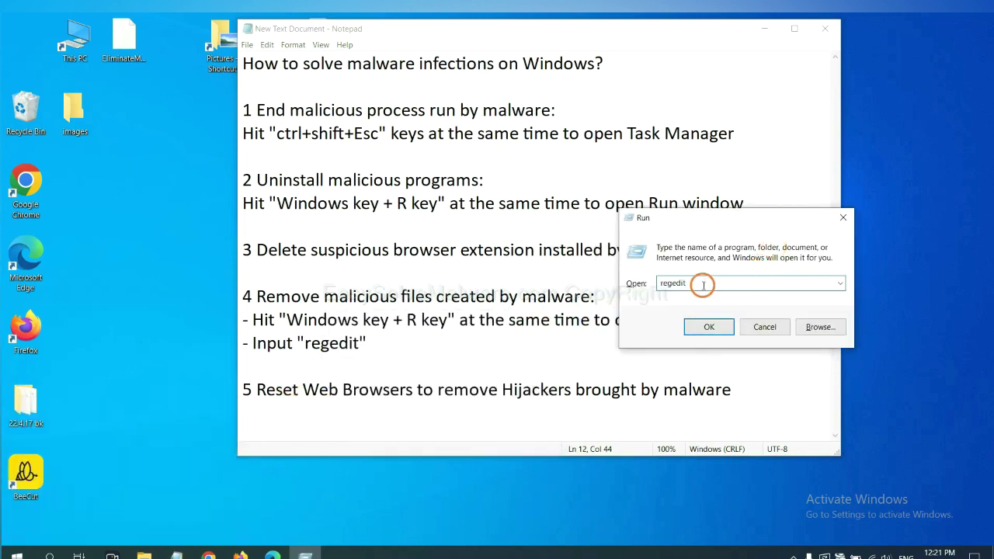
{"action": "left_click", "coordinate": [708, 326]}
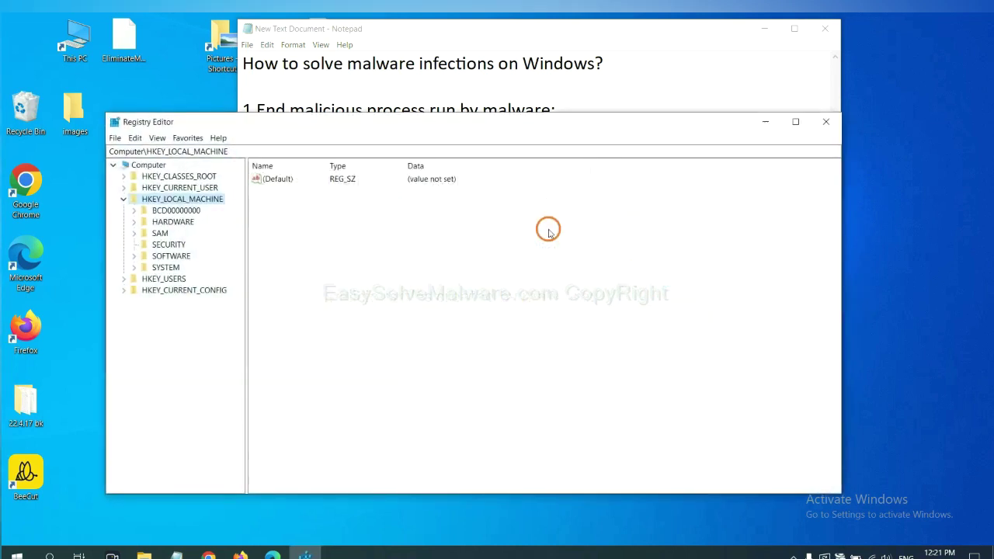
Use Find to search the registry for 'be', reaching the BeeCut.exe value under FEATURE_BROWSER_EMULATION.
{"action": "left_click", "coordinate": [137, 139]}
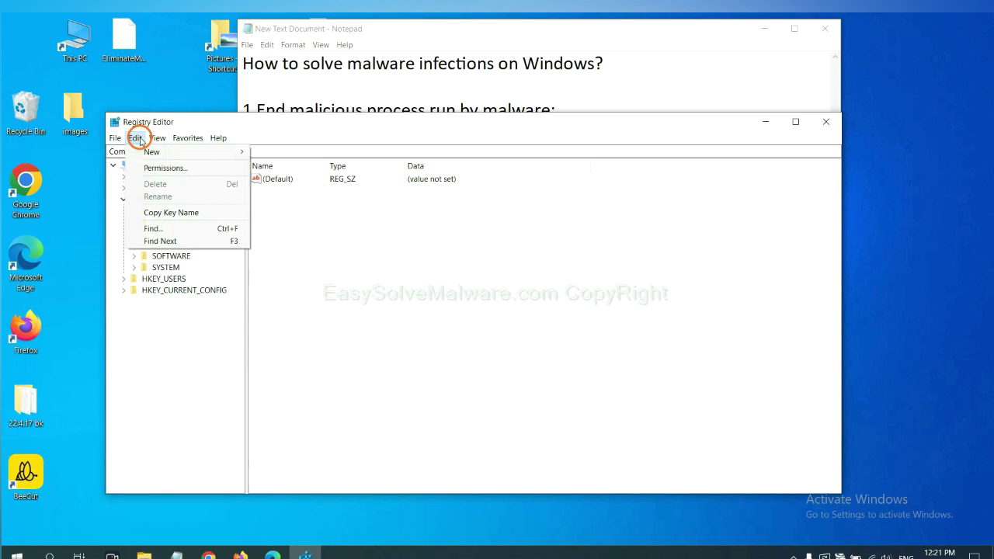
{"action": "left_click", "coordinate": [177, 229]}
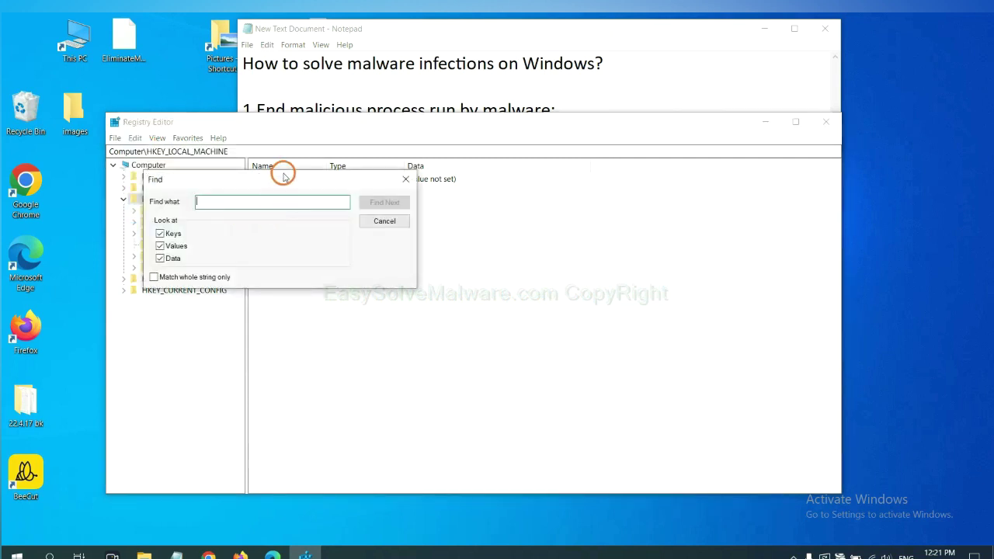
{"action": "left_click_drag", "start_coordinate": [256, 181], "coordinate": [381, 200]}
{"action": "left_click", "coordinate": [357, 227]}
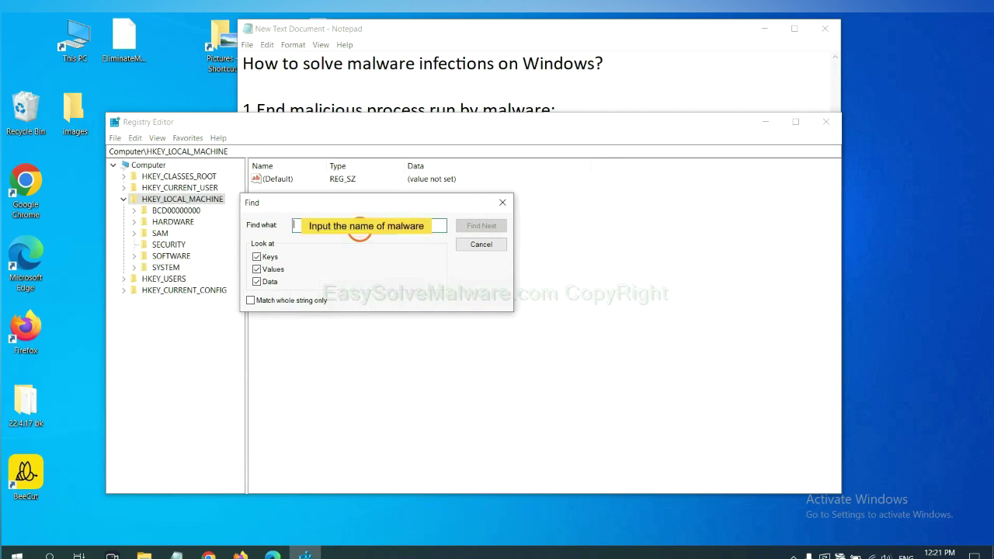
{"action": "type", "text": "be"}
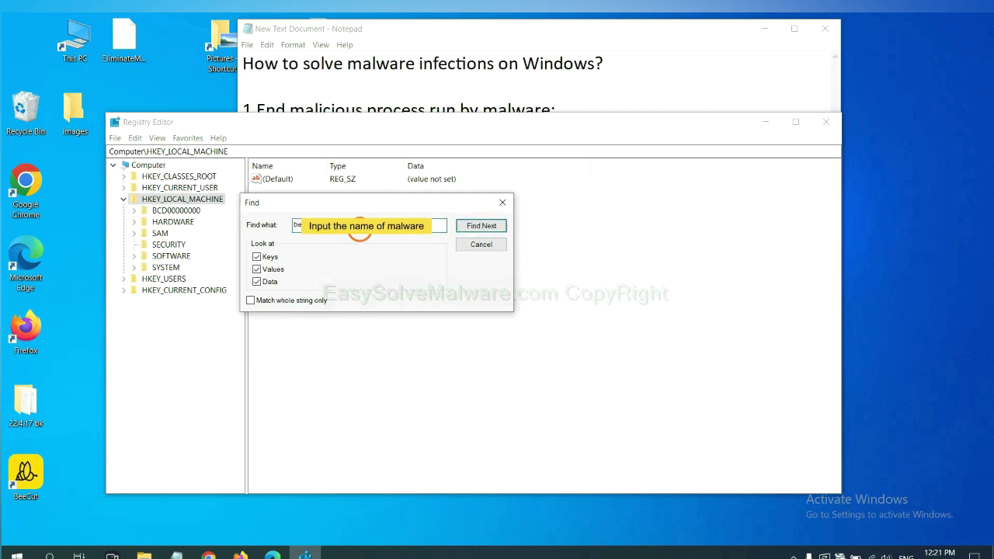
{"action": "left_click", "coordinate": [479, 226]}
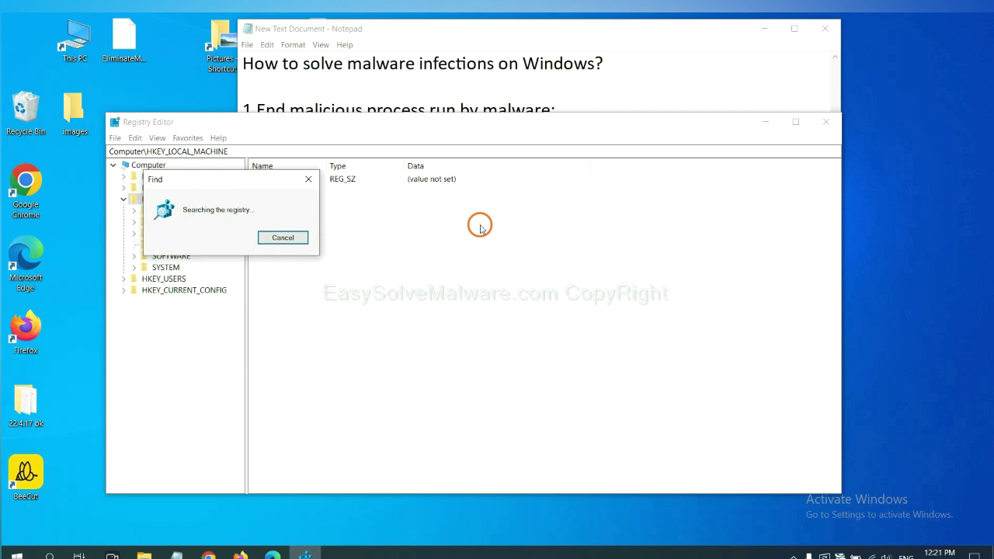
{"action": "left_click_drag", "start_coordinate": [233, 178], "coordinate": [391, 176]}
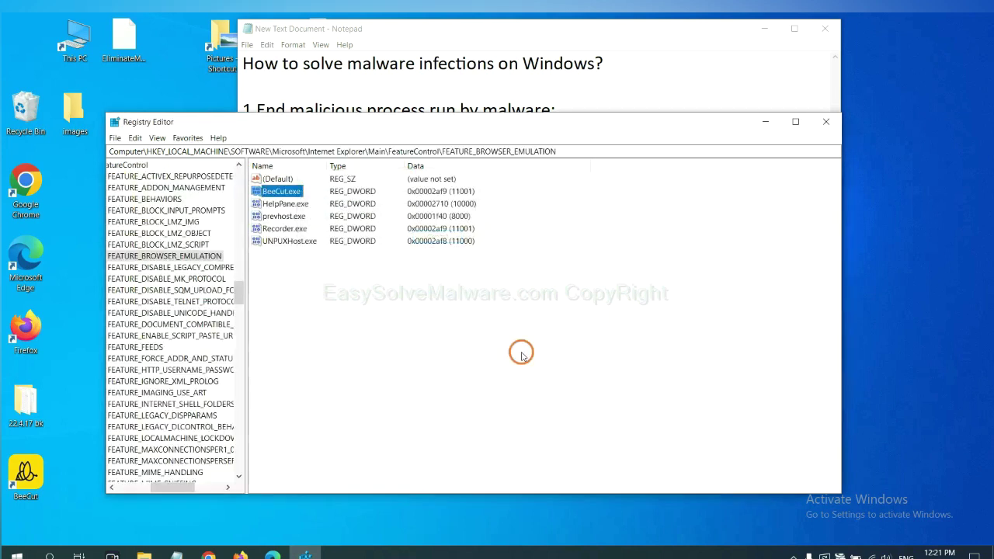
{"action": "mouse_move", "coordinate": [172, 487]}
{"action": "left_mouse_down"}
{"action": "mouse_move", "coordinate": [138, 487]}
{"action": "mouse_move", "coordinate": [160, 486]}
{"action": "left_mouse_up"}
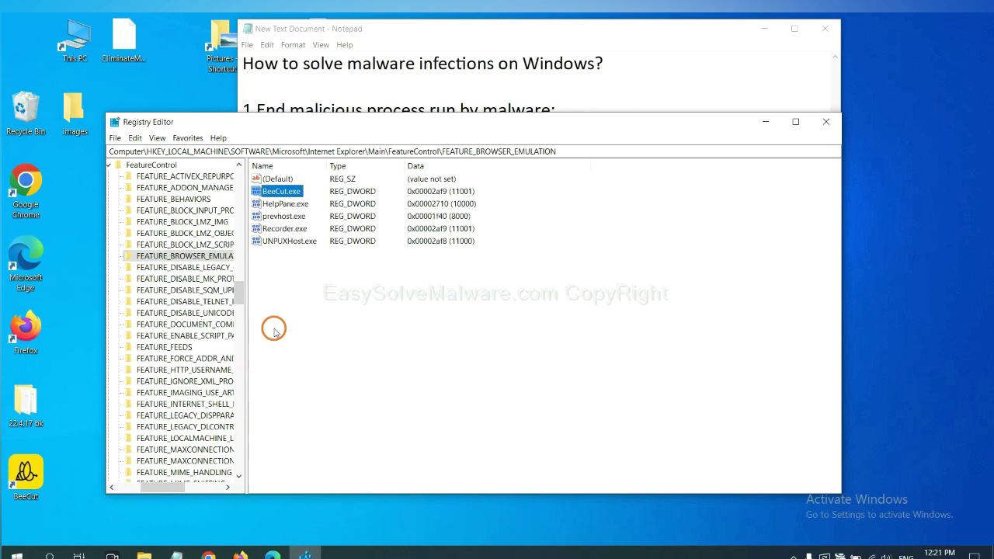
{"action": "right_click", "coordinate": [201, 256]}
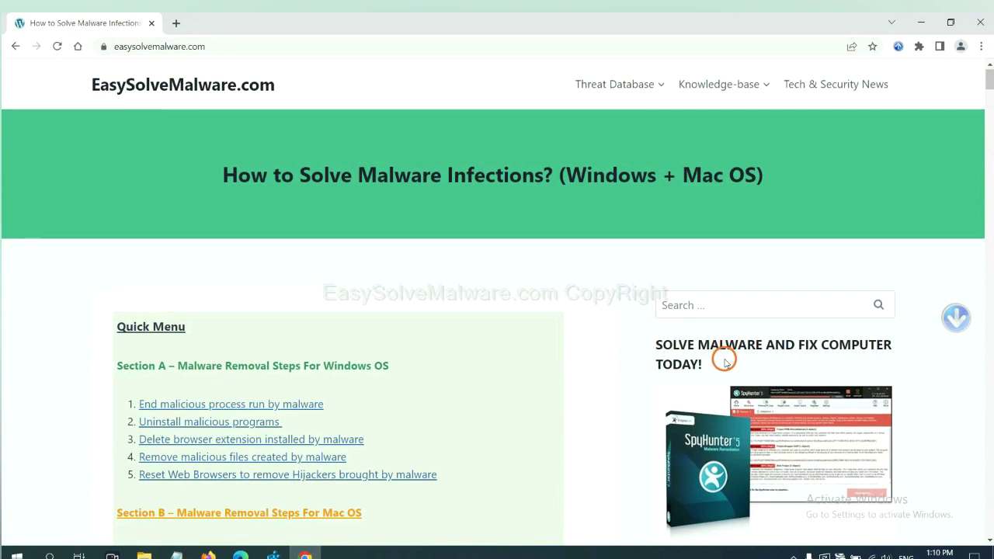
Scroll through the EasySolveMalware.com guide's malware removal steps.
{"action": "scroll", "coordinate": [721, 359], "scroll_direction": "down", "scroll_amount": 1}
{"action": "scroll", "coordinate": [718, 372], "scroll_direction": "up", "scroll_amount": 1}
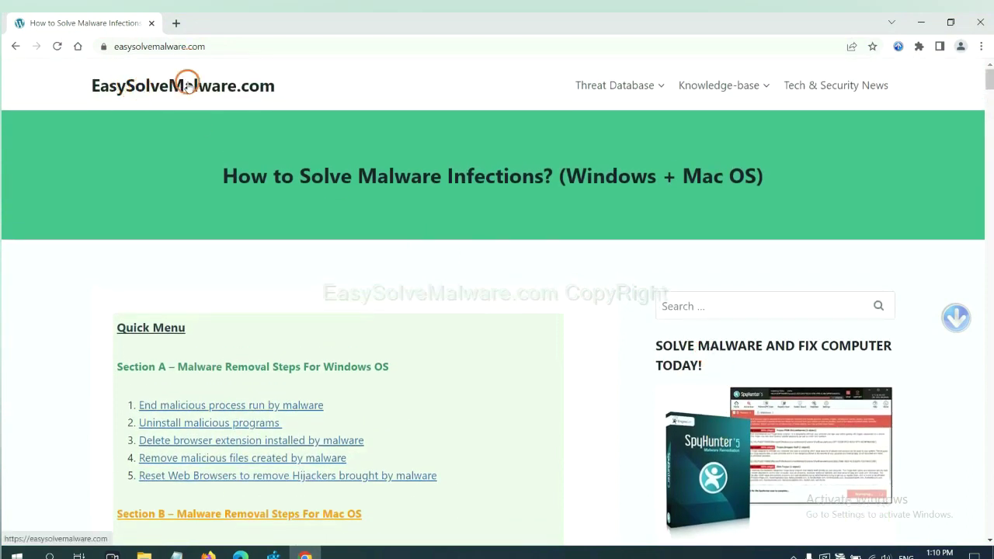
{"action": "scroll", "coordinate": [808, 353], "scroll_direction": "down", "scroll_amount": 3}
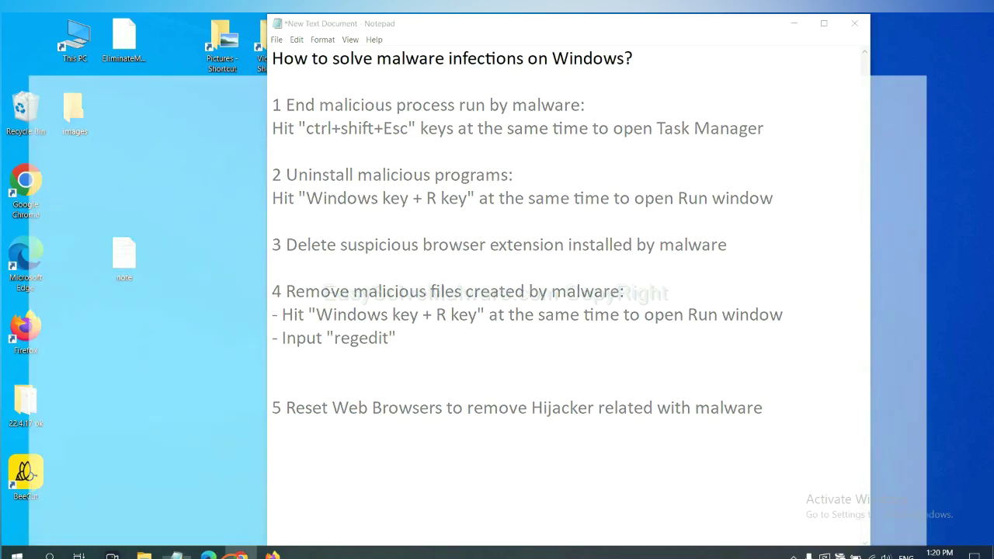
Search Chrome settings for 'reset' and raise the restore-original-defaults prompt, then go to Firefox.
{"action": "left_click", "coordinate": [239, 554]}
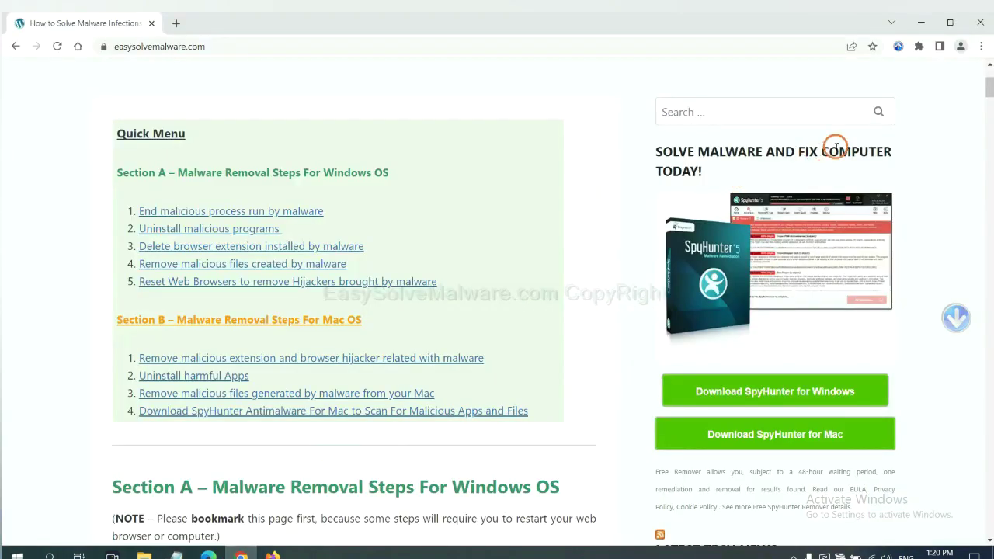
{"action": "left_click", "coordinate": [983, 48]}
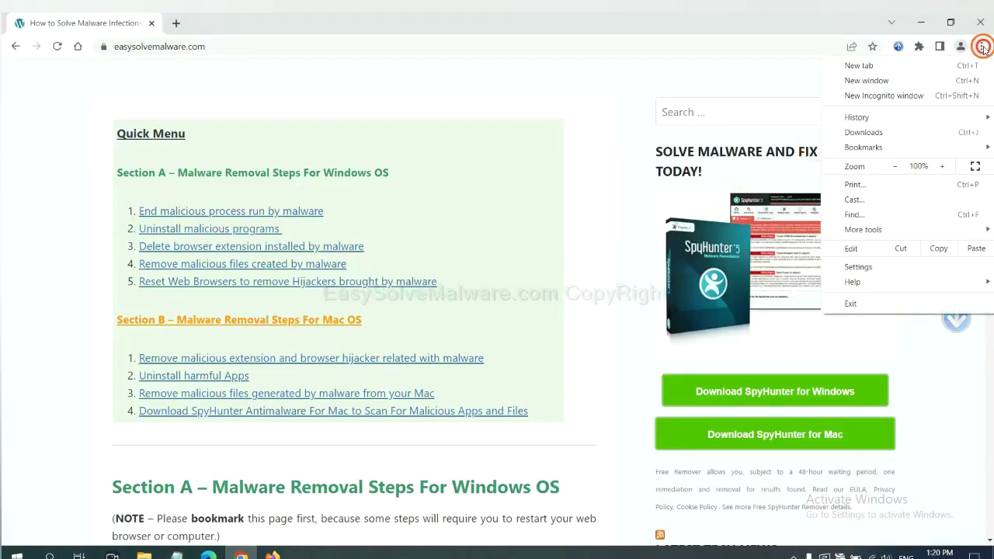
{"action": "left_click", "coordinate": [870, 265]}
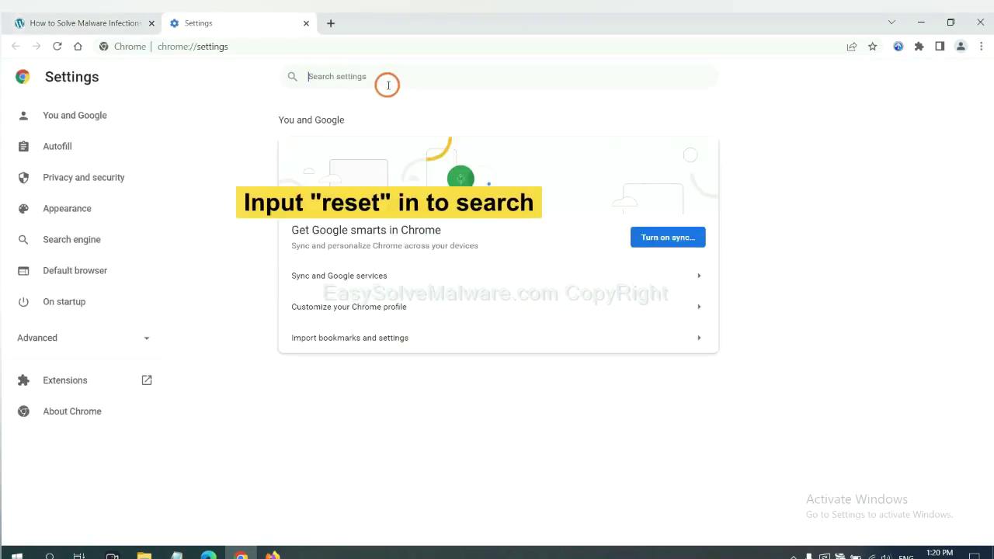
{"action": "left_click", "coordinate": [387, 85]}
{"action": "type", "text": "reset"}
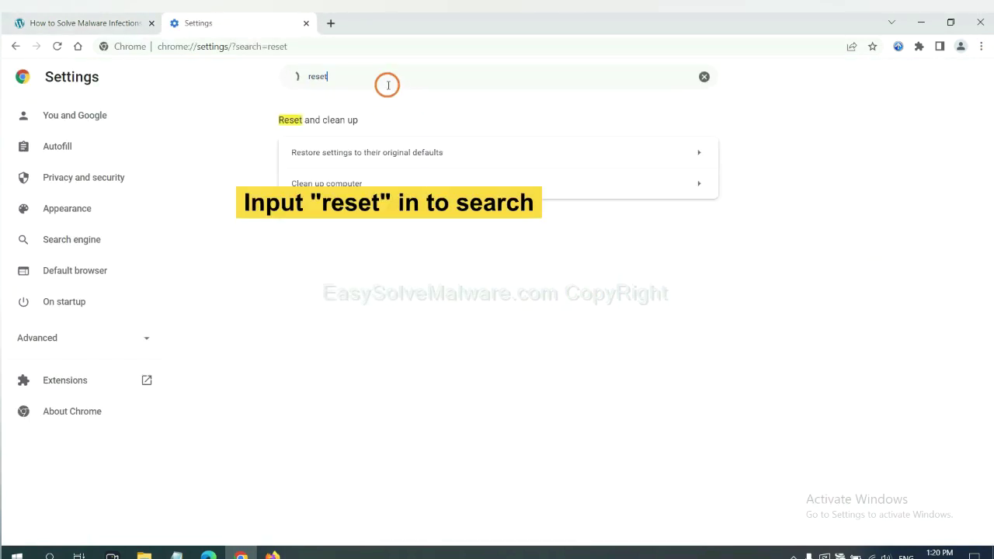
{"action": "left_click", "coordinate": [428, 153]}
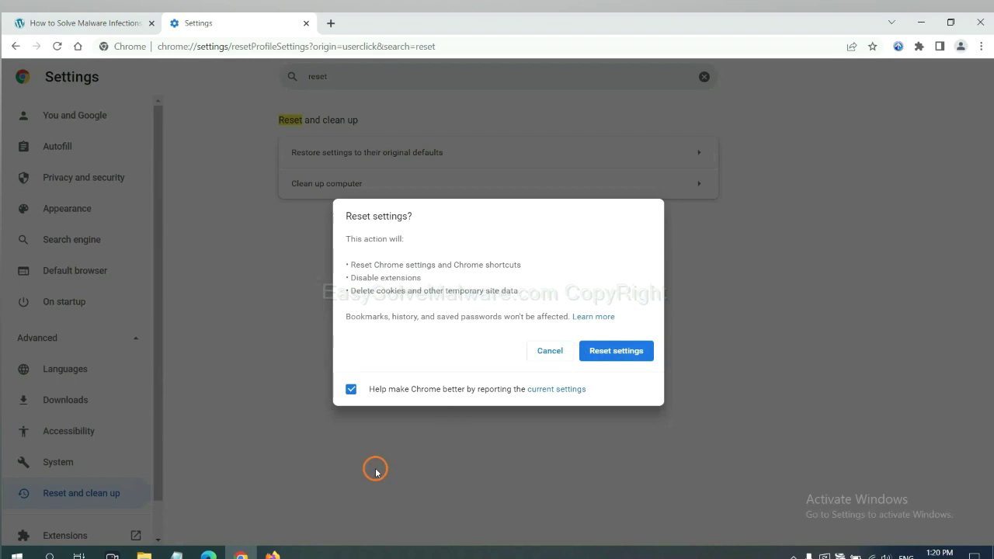
{"action": "left_click", "coordinate": [275, 552]}
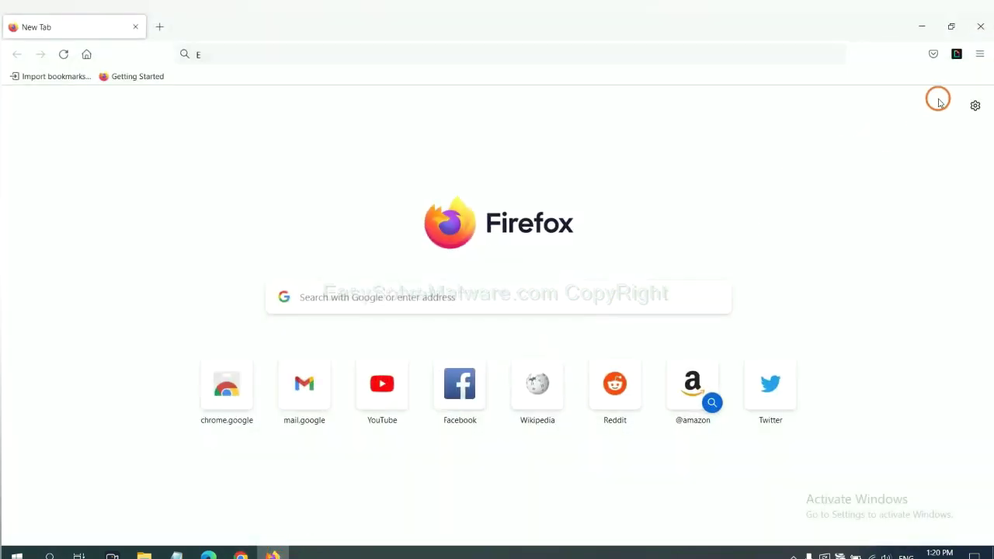
Refresh Firefox to default settings from Troubleshooting Information, then go to Edge.
{"action": "left_click", "coordinate": [979, 54]}
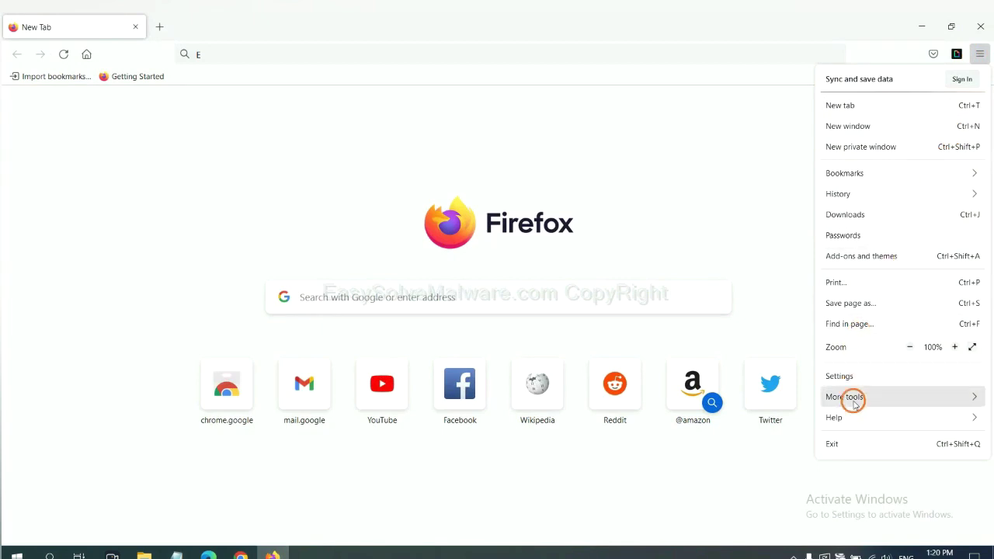
{"action": "left_click", "coordinate": [855, 414]}
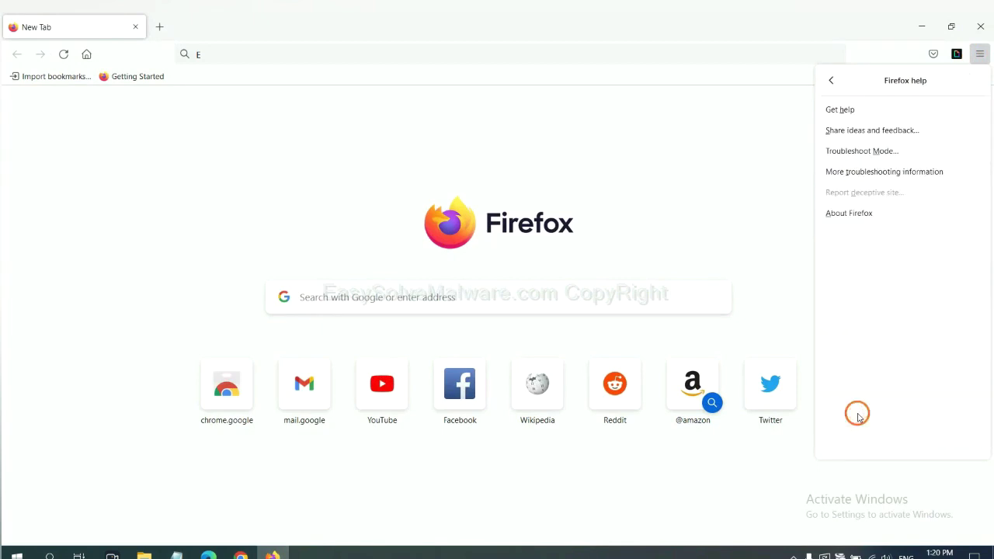
{"action": "left_click", "coordinate": [873, 174]}
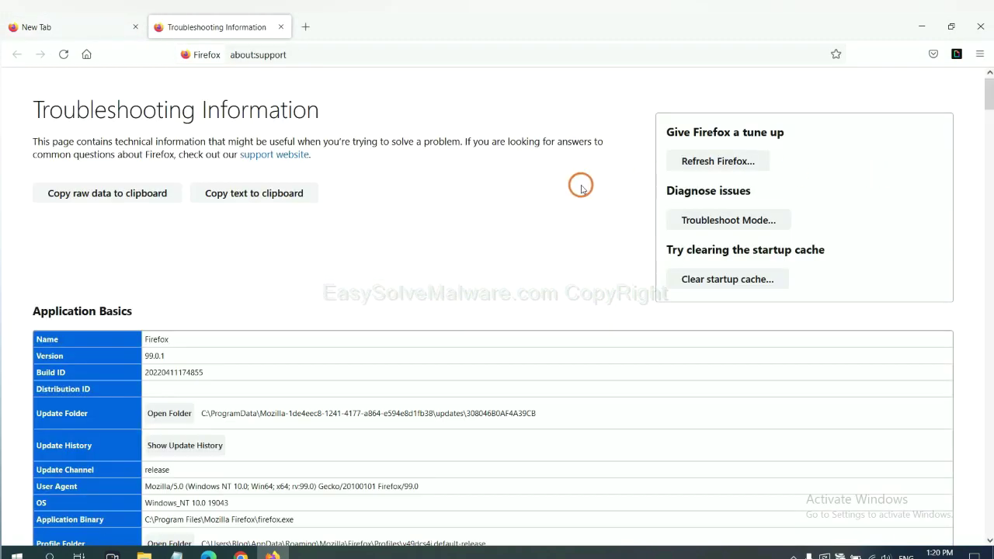
{"action": "left_click", "coordinate": [699, 163]}
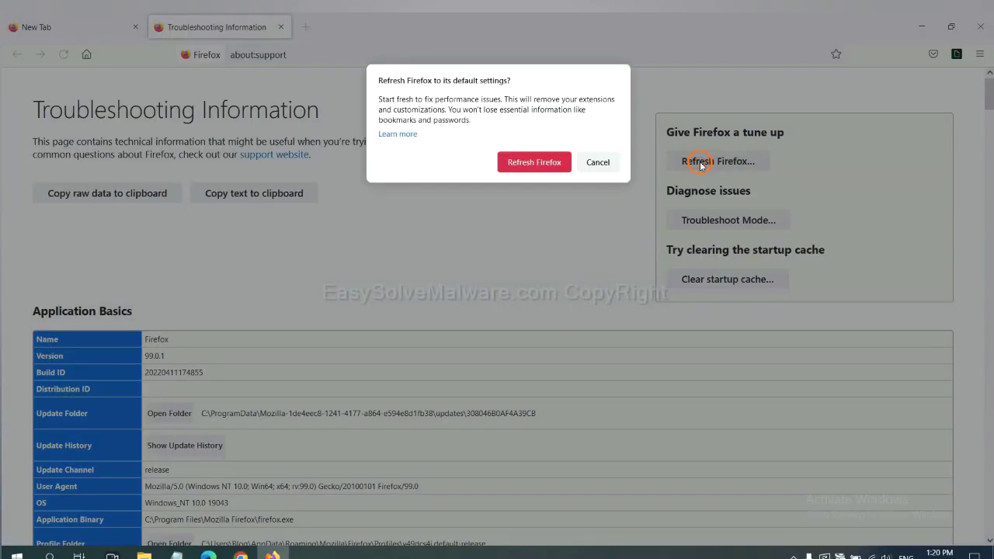
{"action": "left_click", "coordinate": [542, 168]}
{"action": "left_click", "coordinate": [208, 554]}
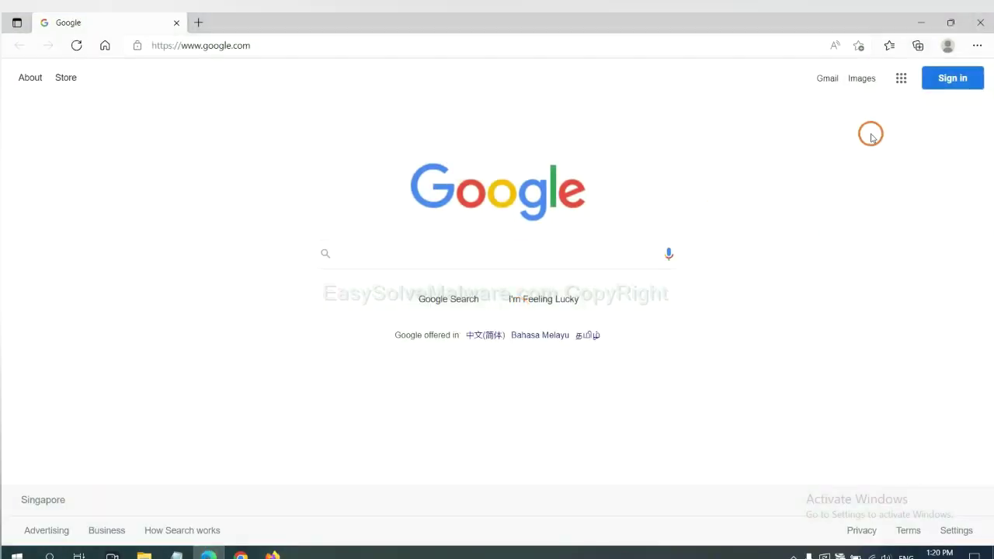
Search Edge settings for 'reset' and raise the Restore settings to their default values prompt.
{"action": "left_click", "coordinate": [977, 45]}
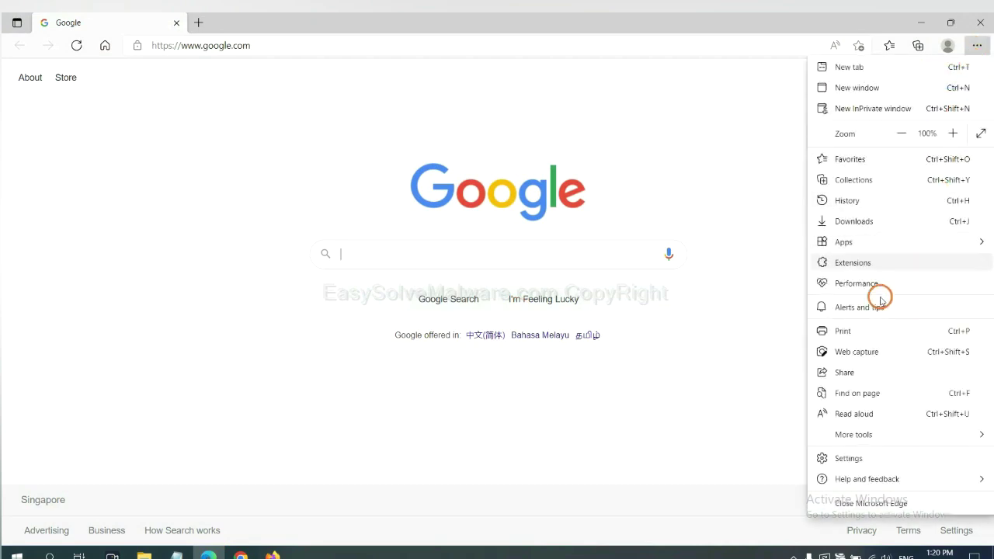
{"action": "left_click", "coordinate": [848, 458]}
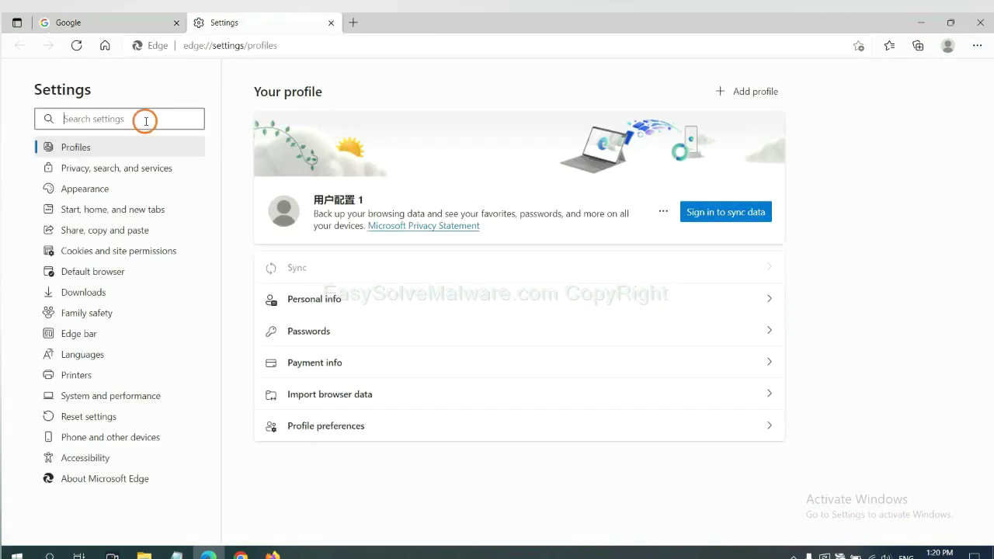
{"action": "type", "text": "reset"}
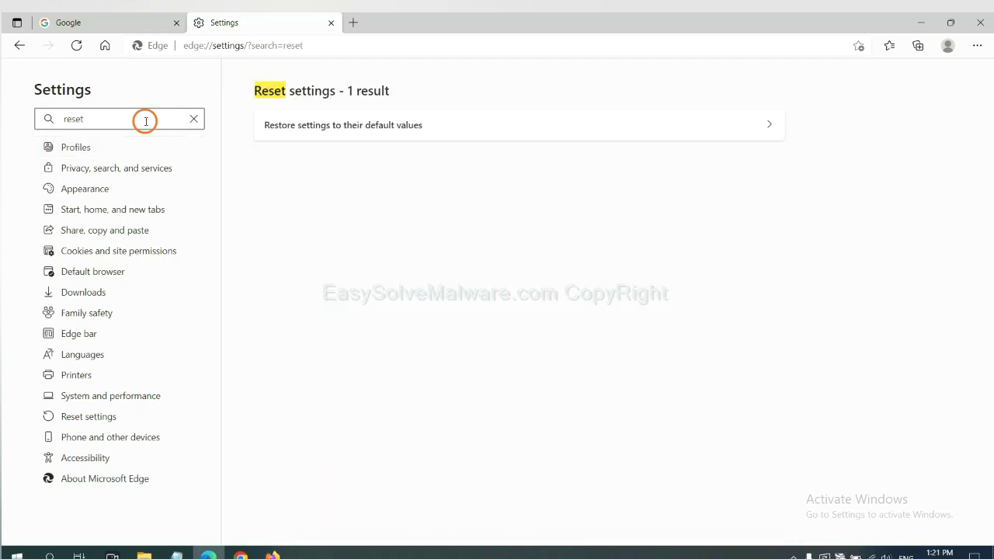
{"action": "left_click", "coordinate": [351, 126]}
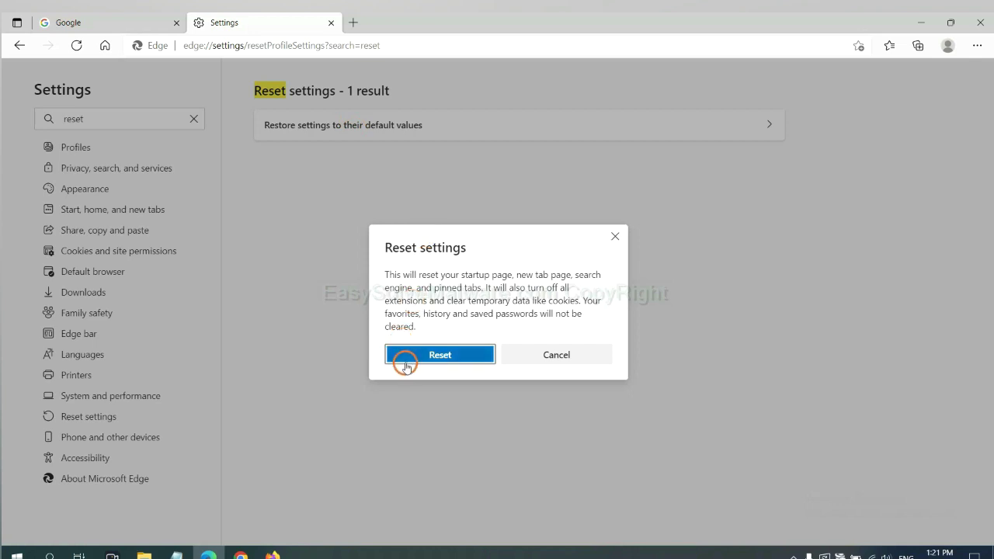